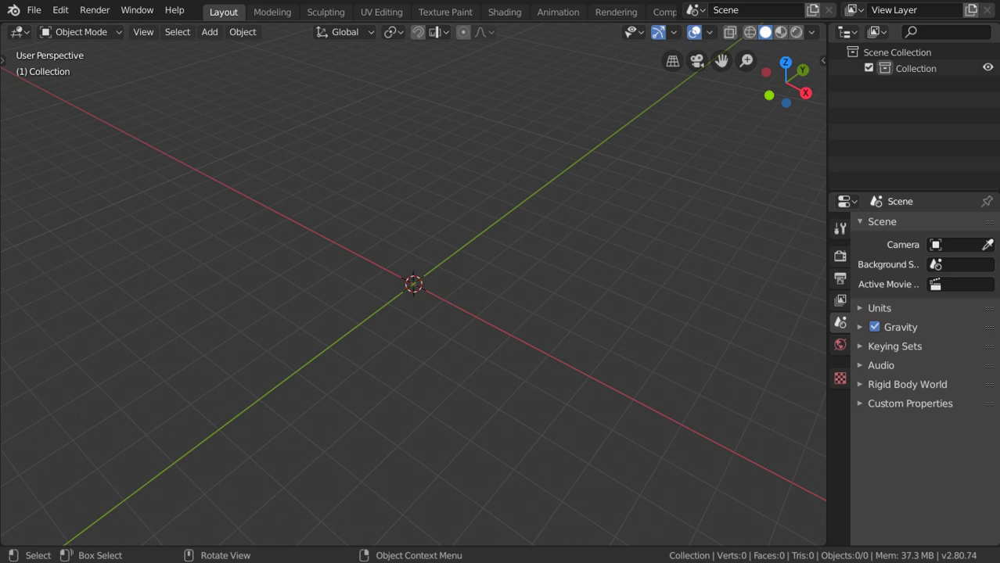
Step: In front view, add a mesh circle with radius 0.05 m and 16 vertices
key(KP_1)
key(shift+a)
click(501, 259)
click(100, 532)
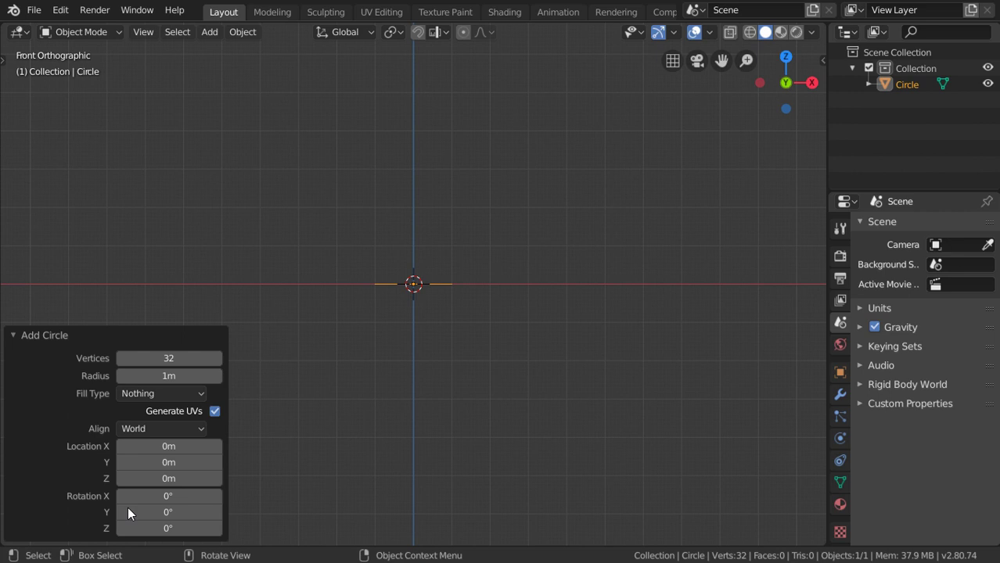
click(182, 376)
text(0.05)
key(Return)
click(182, 362)
text(1)
text(2)
key(BackSpace)
text(6)
key(Return)
click(90, 335)
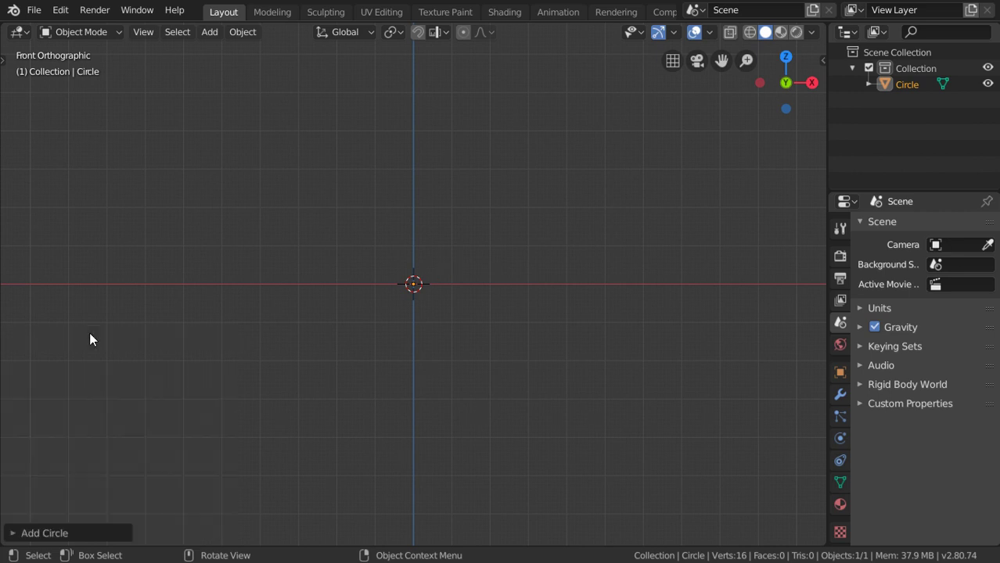
Step: Rotate the circle 90° around X so it stands upright facing front
middle_click(381, 296)
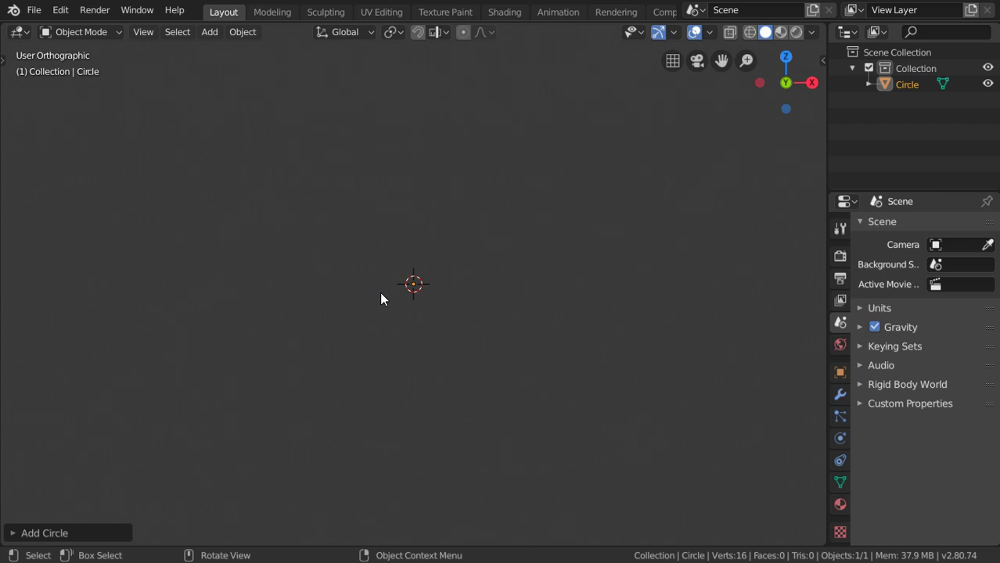
key(KP_1)
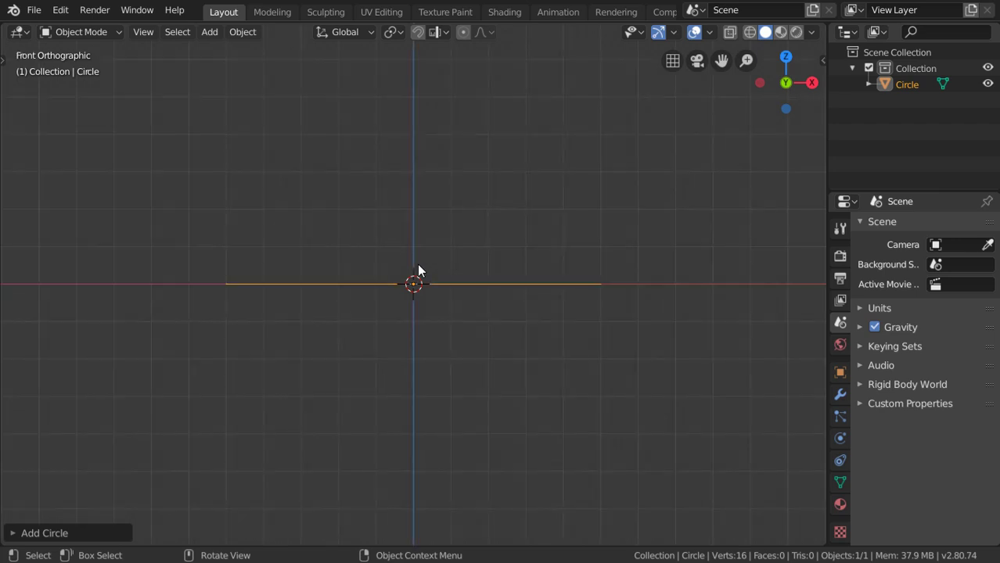
text(rx90)
key(Return)
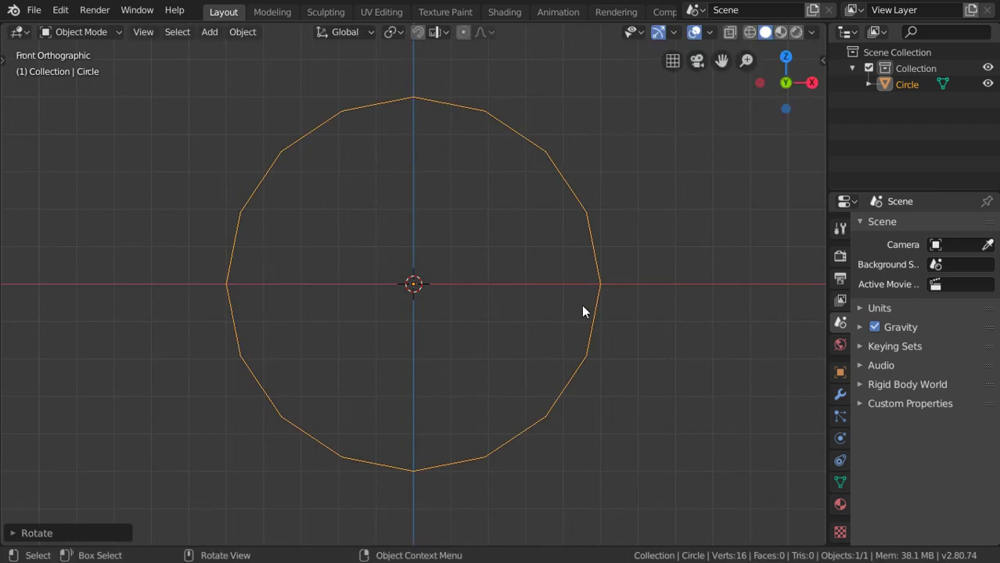
Step: Put the upright 16-sided circle into Edit Mode and zoom out to see its vertices
key(n)
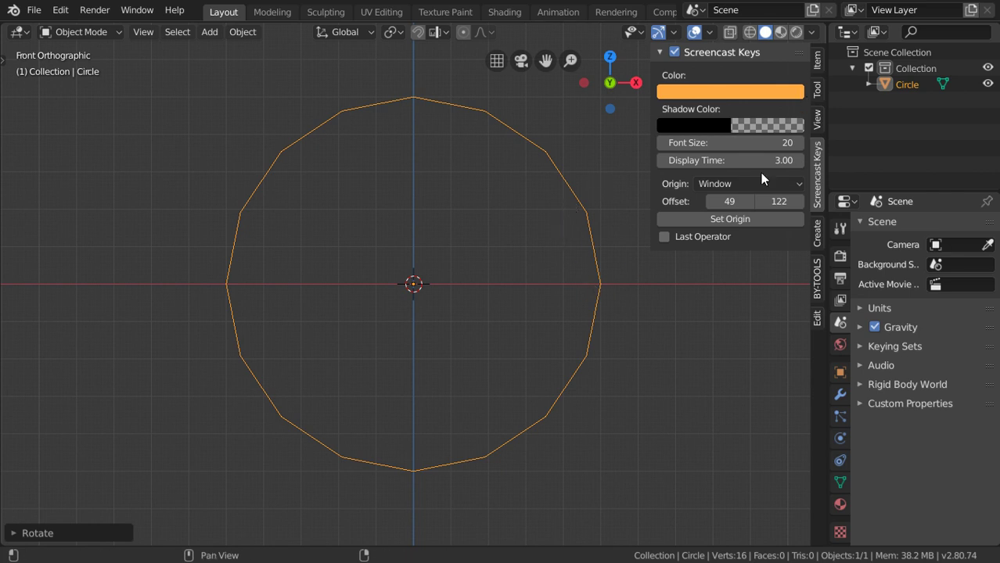
key(n)
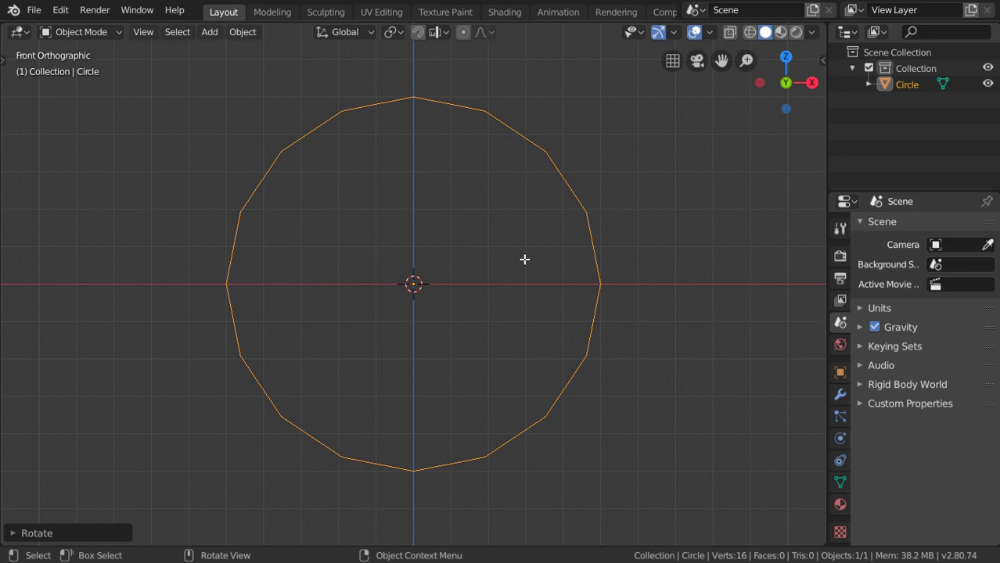
key(Tab)
scroll(518, 257, down, 3)
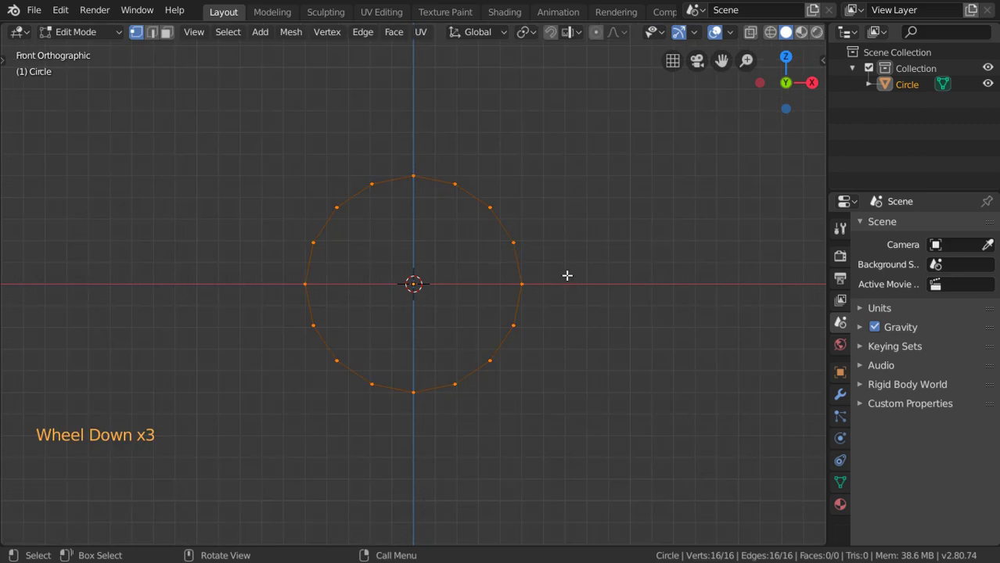
Step: Select all the circle's vertices and extrude them, discarding an oval scale attempt
key(F5)
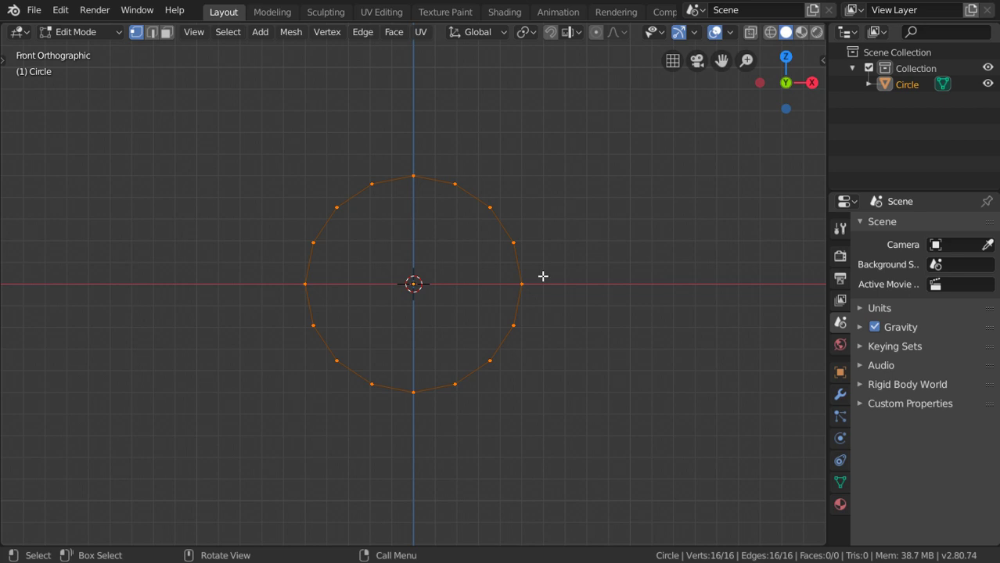
click(489, 208)
key(a)
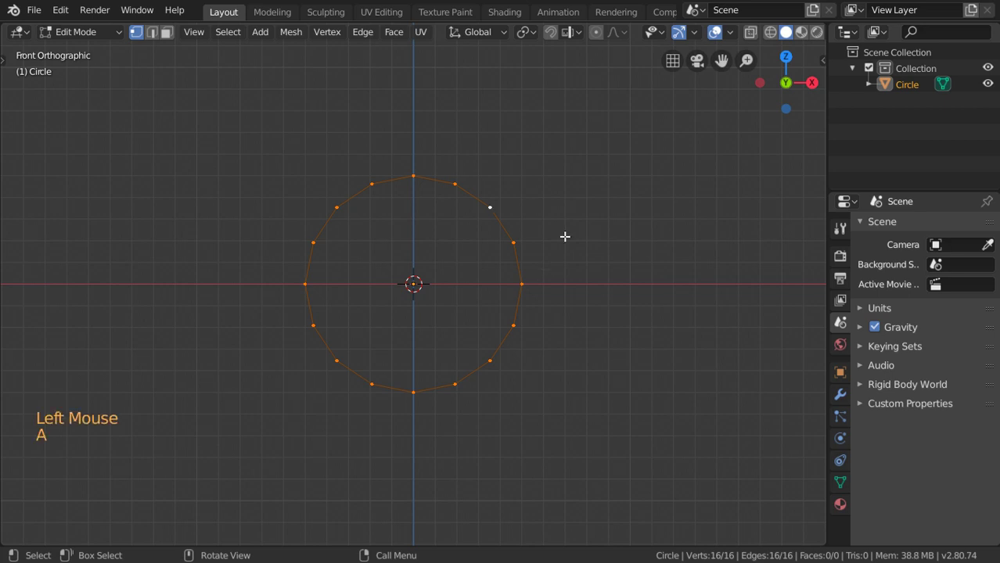
key(e)
key(shift+x)
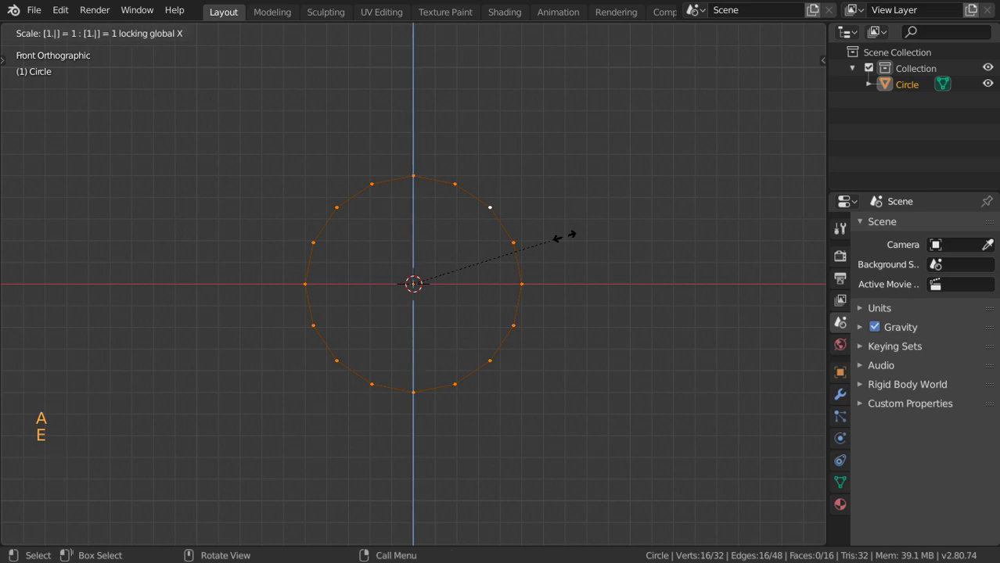
text(8)
key(Escape)
Step: Scale the extruded vertices by 2 with Y locked, forming a flat double-size ring
key(s)
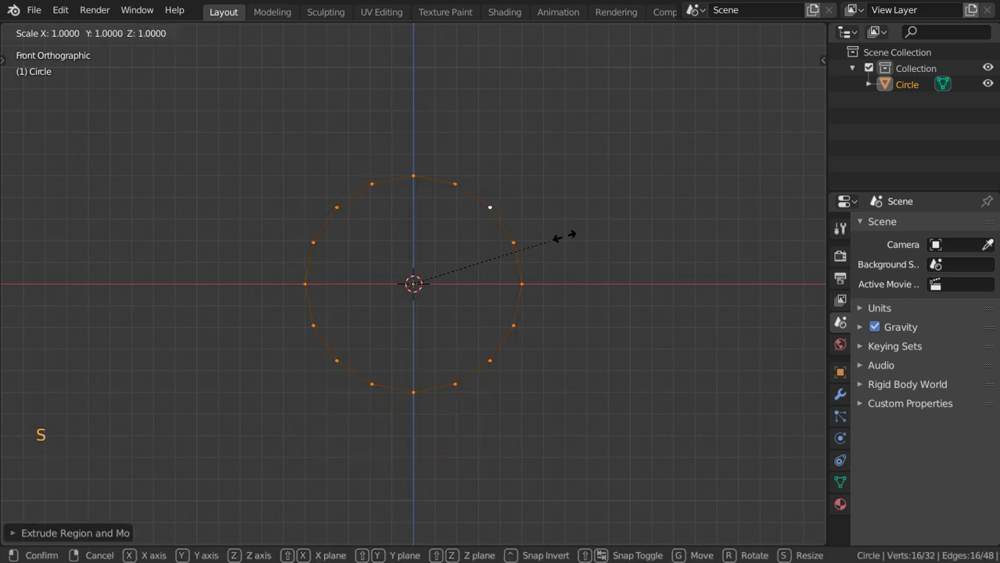
key(shift+y)
text(2)
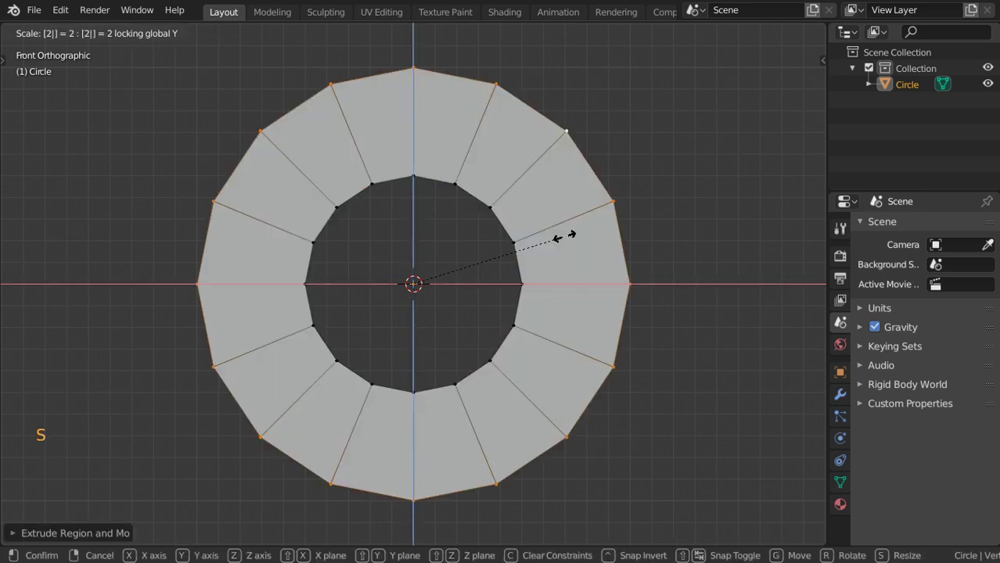
key(Return)
scroll(565, 236, down, 4)
shift+middle_drag(325, 274, 440, 267)
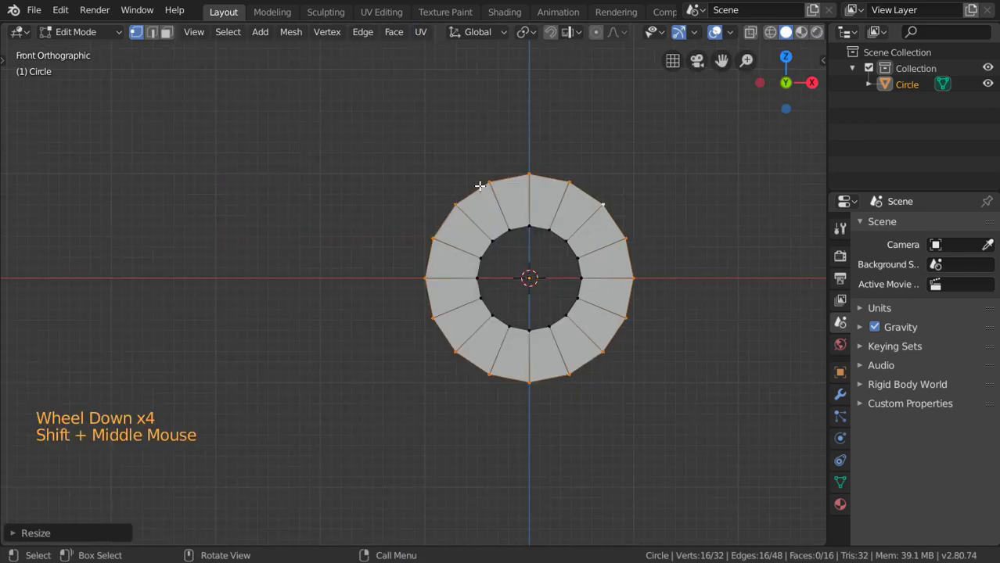
scroll(431, 217, up, 1)
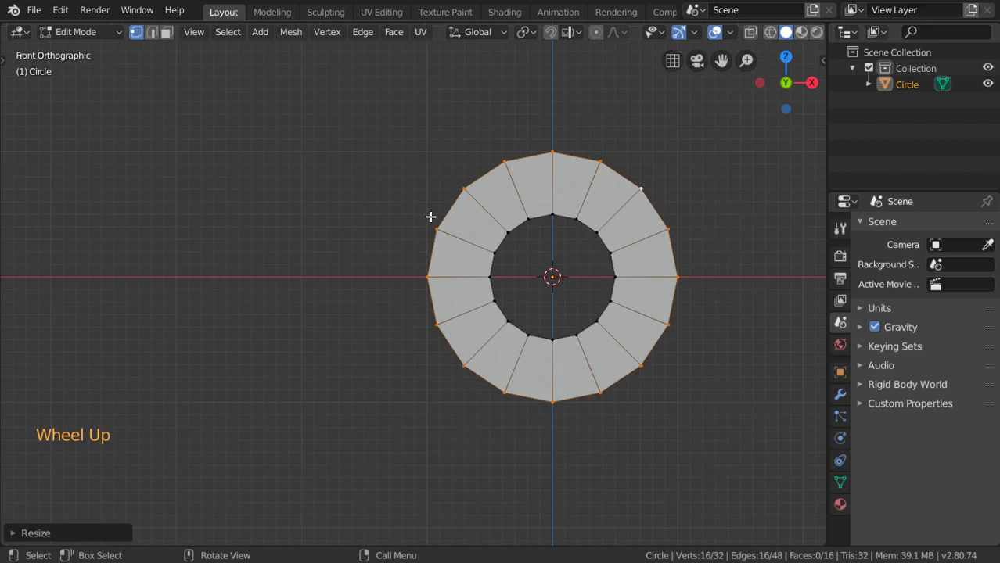
Step: Delete the leftmost outer vertex and the two beside it, opening a gap on the left
scroll(442, 226, up, 1)
scroll(438, 243, down, 2)
right_click(438, 244)
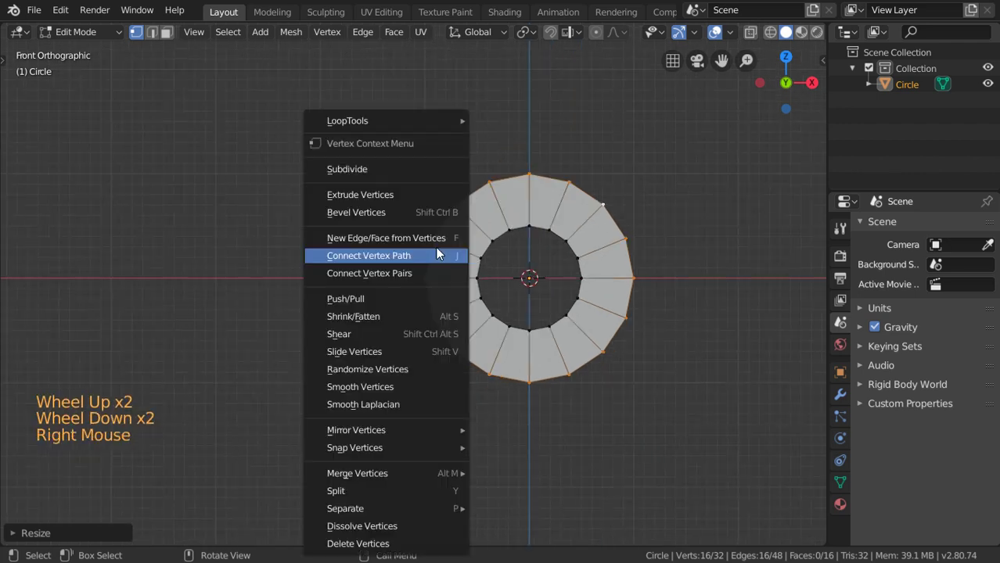
click(432, 279)
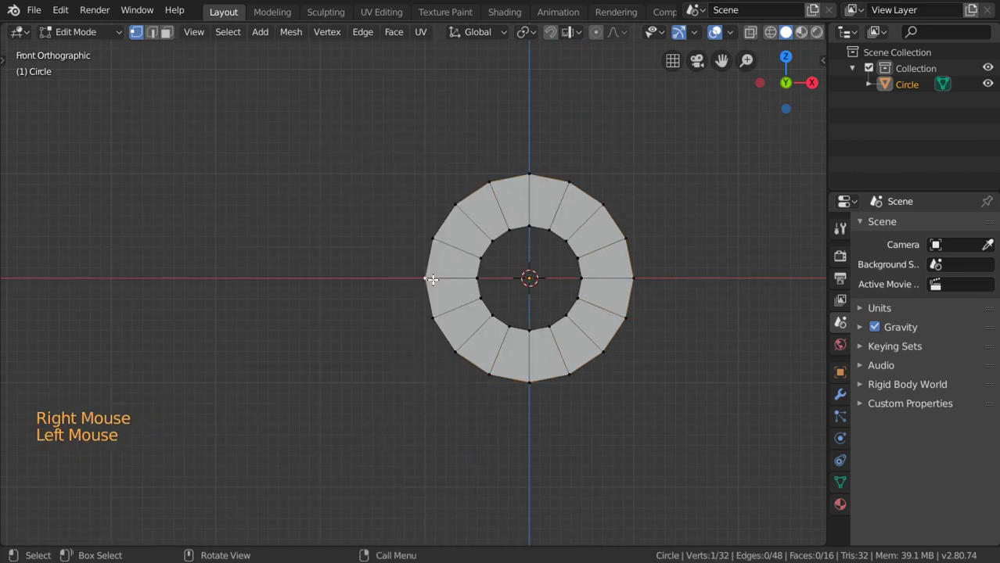
key(x)
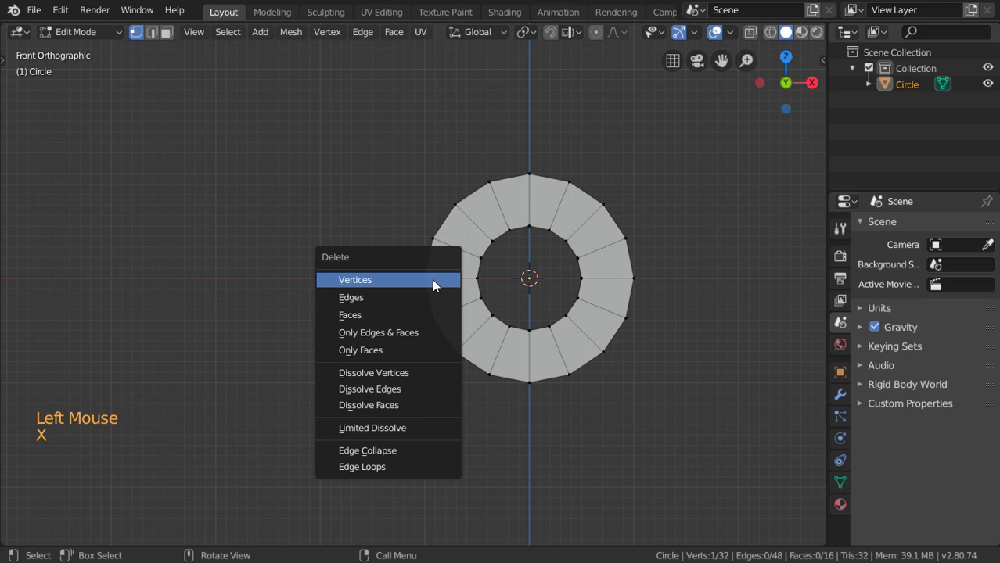
click(434, 280)
click(434, 239)
shift+click(434, 316)
key(x)
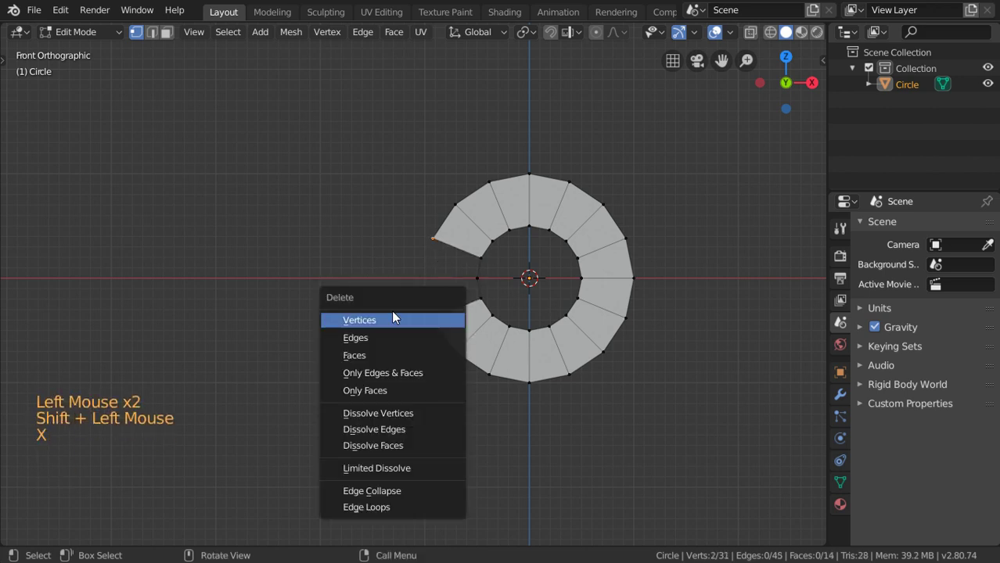
click(393, 316)
Step: Extrude a three-segment edge chain heading up-left from the gap's upper end vertex
scroll(446, 207, up, 1)
shift+scroll(446, 207, up, 1)
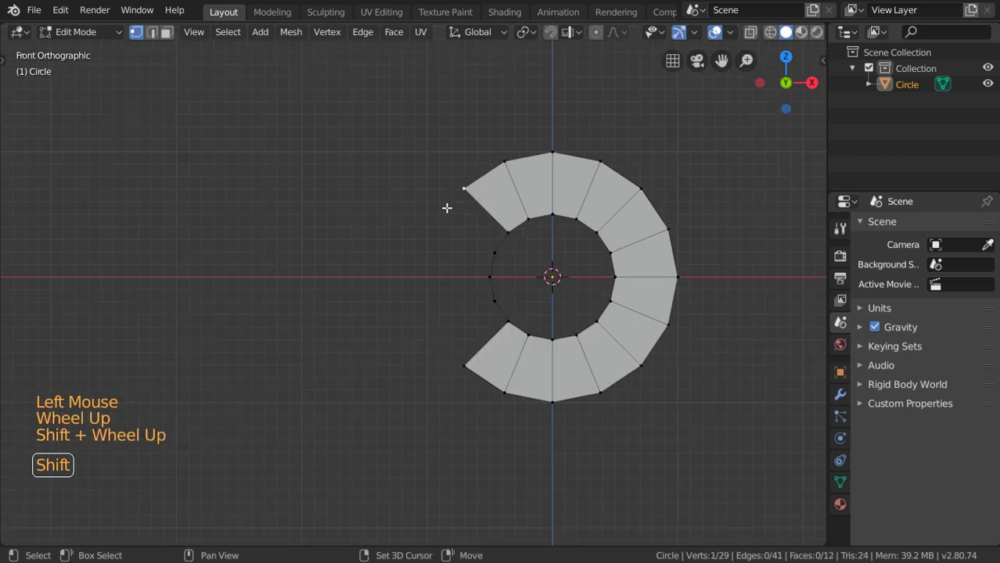
shift+middle_drag(446, 207, 388, 299)
shift+scroll(388, 299, up, 1)
scroll(389, 299, up, 1)
ctrl+click(388, 275)
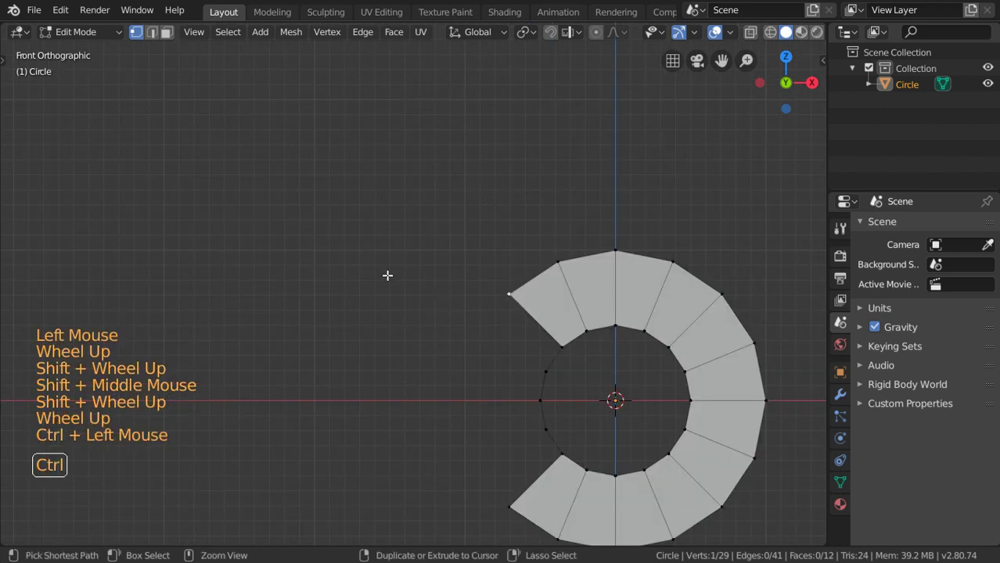
ctrl+right_click(426, 289)
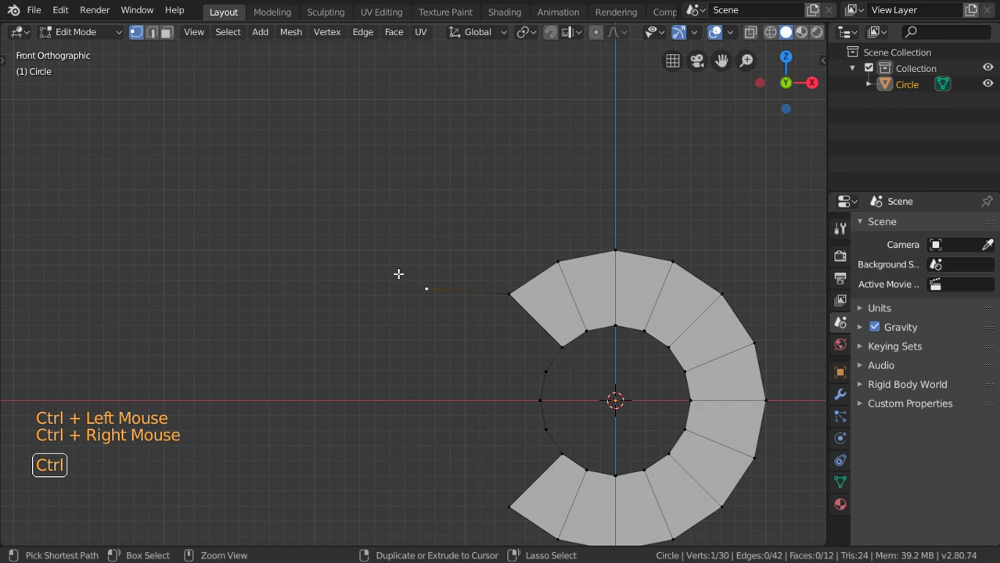
ctrl+right_click(360, 258)
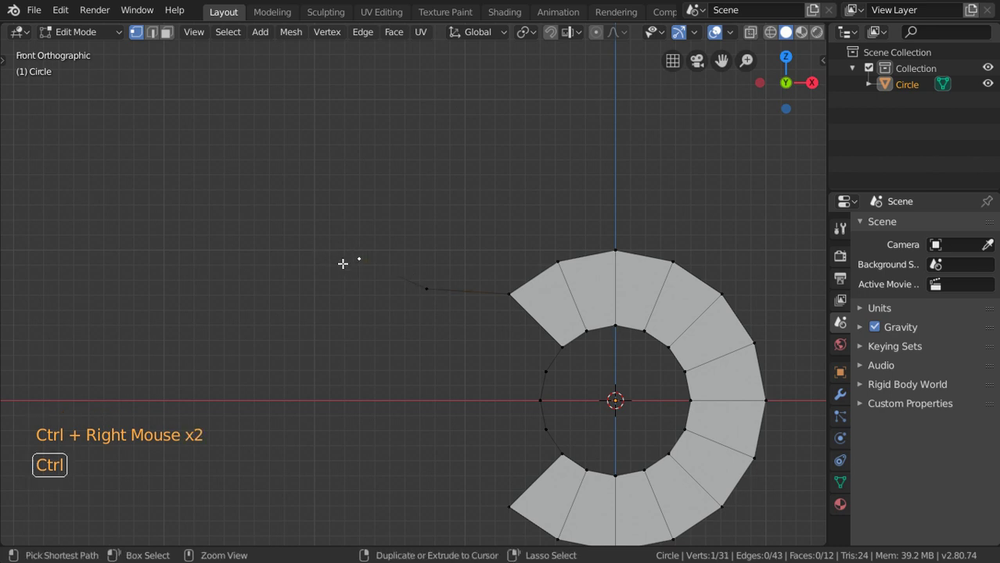
key(ctrl+z)
ctrl+right_click(345, 268)
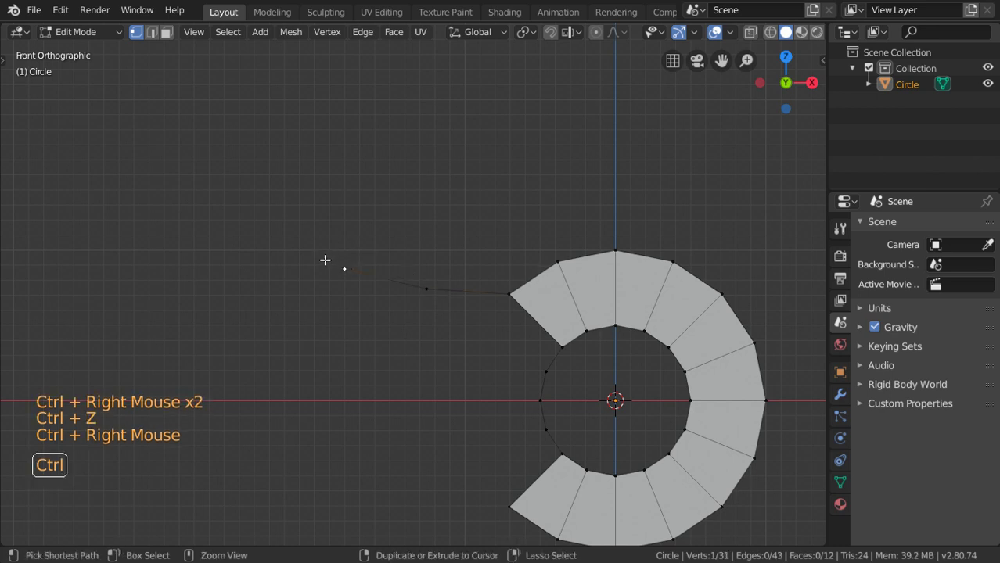
ctrl+right_click(319, 252)
Step: Recentre the view and select the lower end vertex of the opening
scroll(319, 252, down, 3)
shift+middle_drag(495, 428, 494, 371)
scroll(495, 372, up, 2)
click(492, 387)
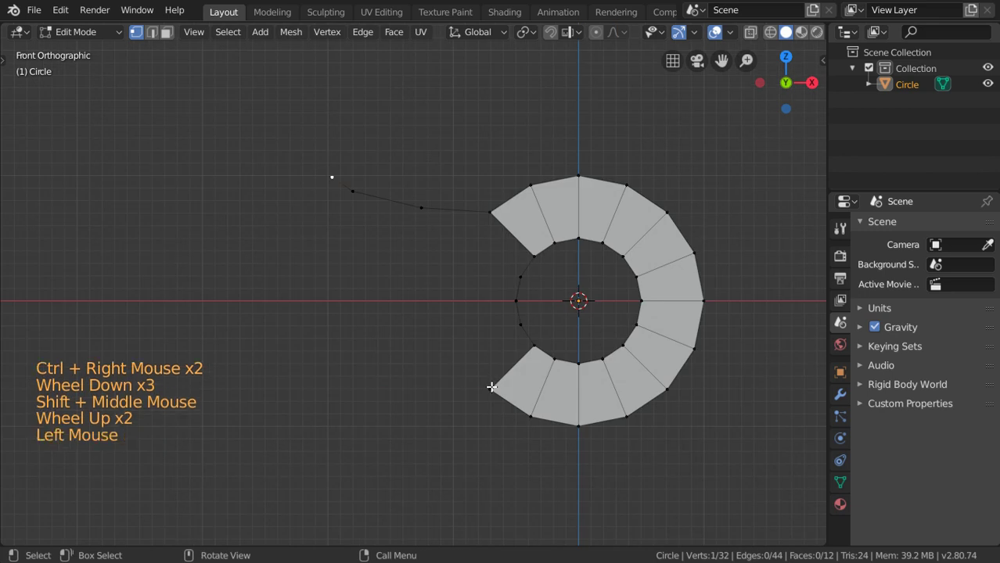
Step: Box-select the lower half of the ring and delete those faces
scroll(507, 388, down, 2)
scroll(558, 351, down, 1)
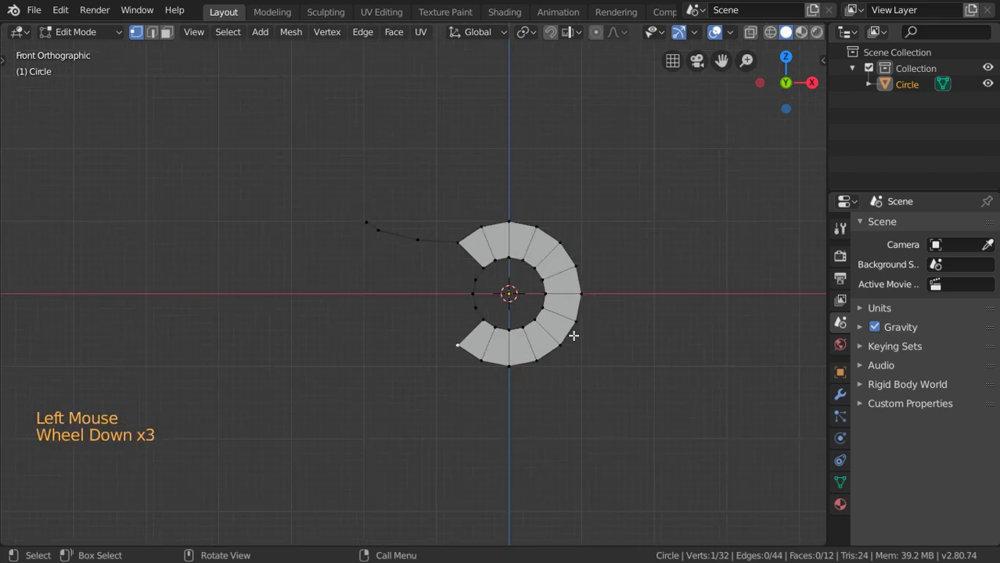
key(z)
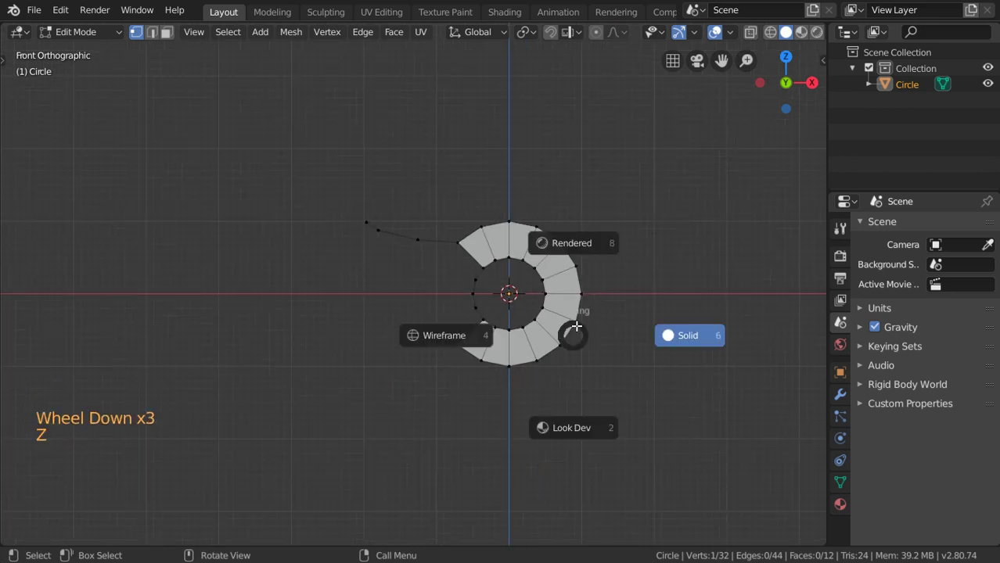
scroll(561, 328, up, 1)
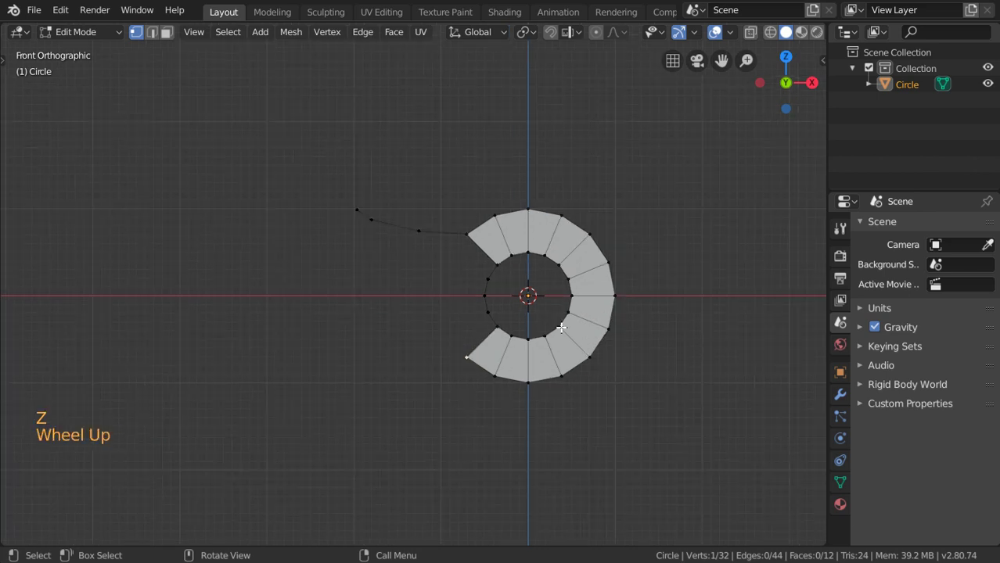
scroll(561, 328, up, 1)
key(b)
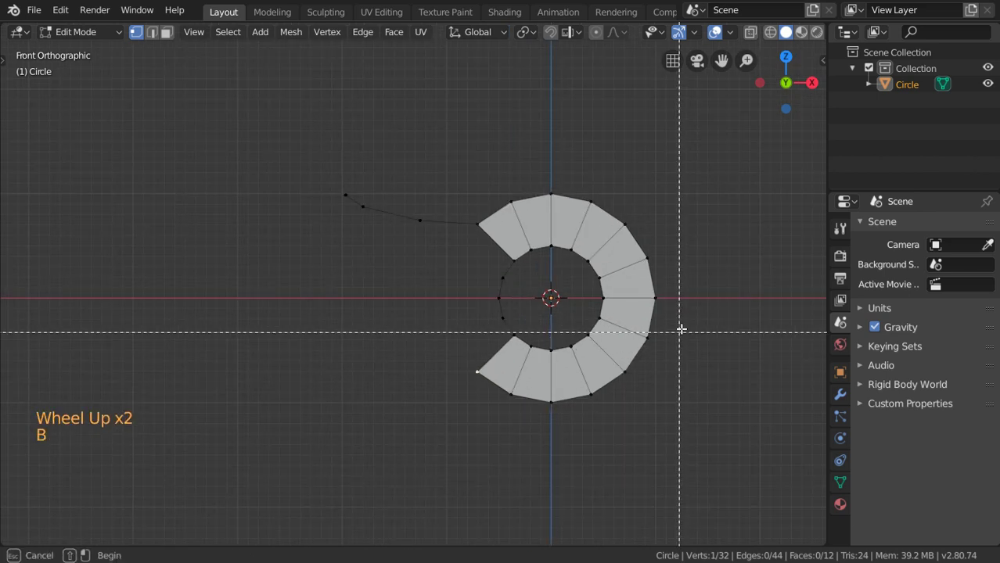
drag(683, 316, 463, 444)
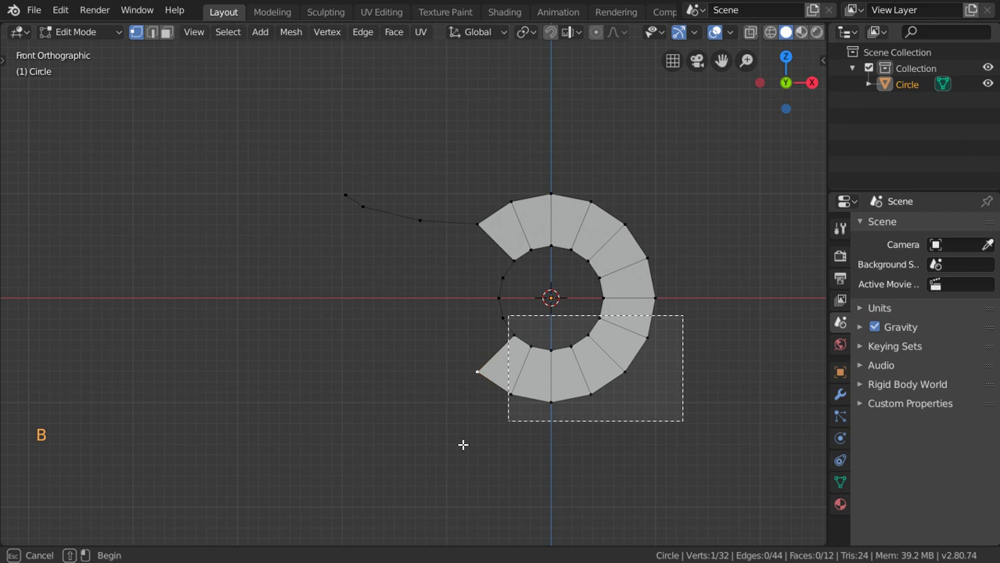
key(x)
click(712, 312)
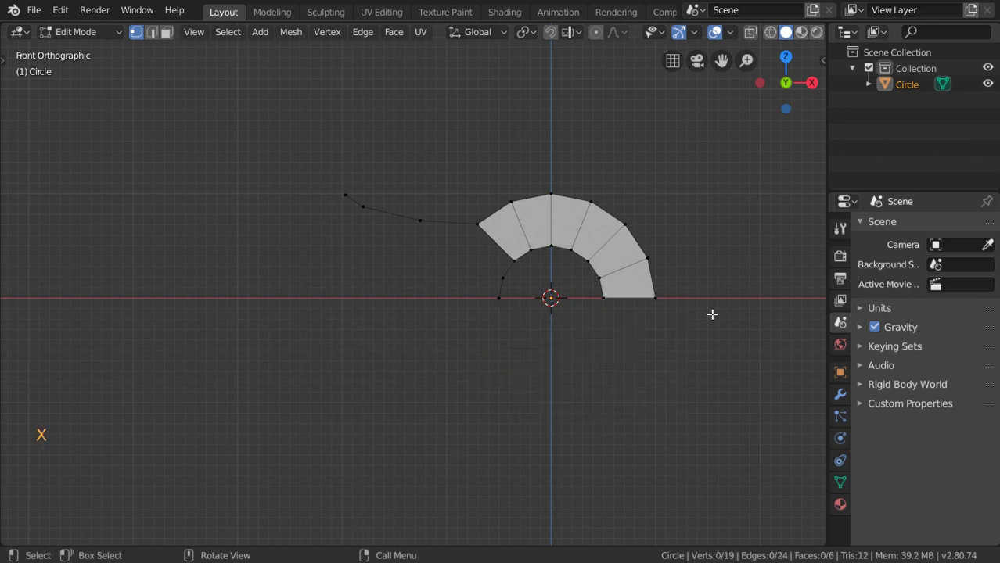
Step: Extrude the arch's inner end edge to the left and straighten it with scale X 0
scroll(647, 325, up, 1)
click(519, 300)
shift+click(520, 277)
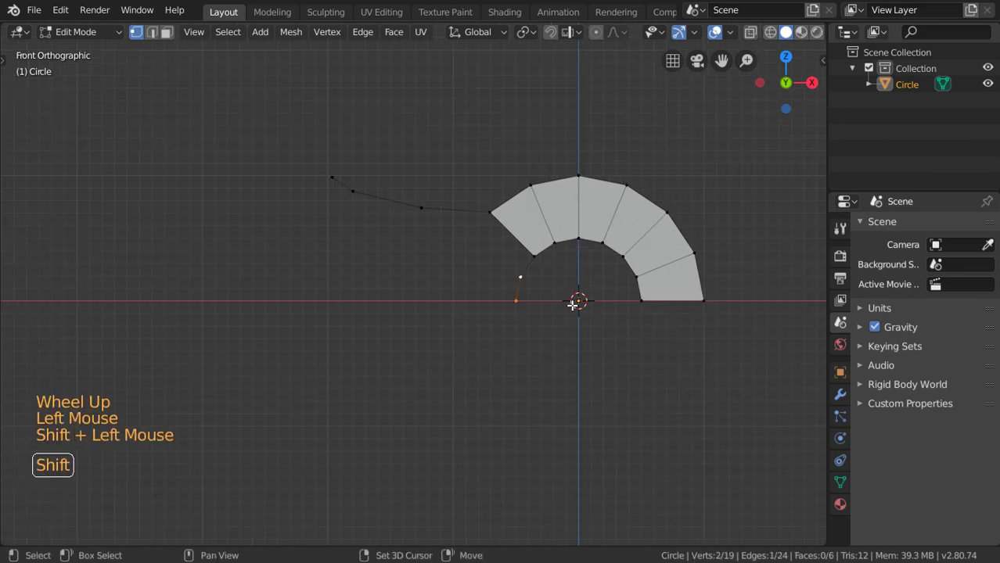
key(e)
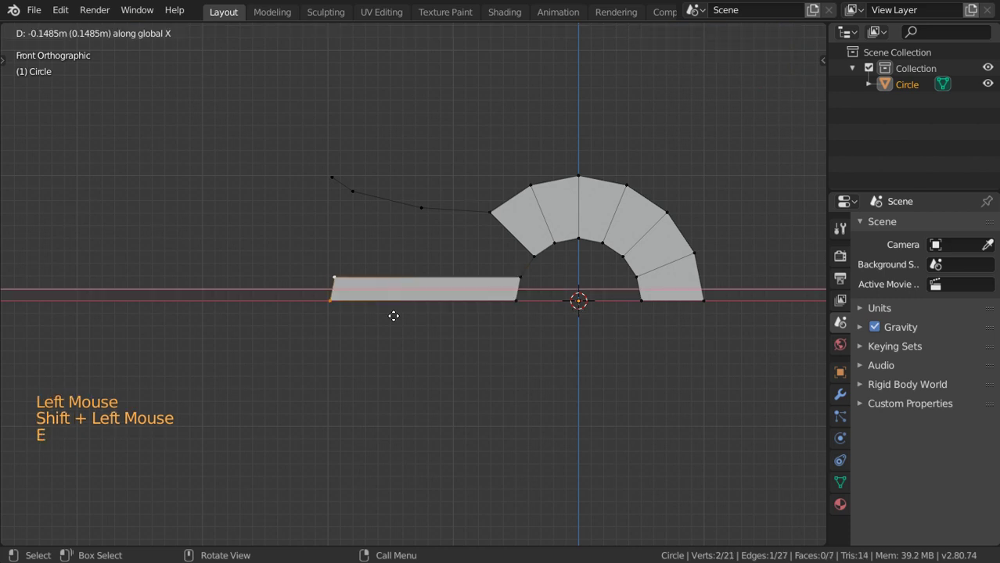
click(393, 316)
key(s)
key(x)
key(0)
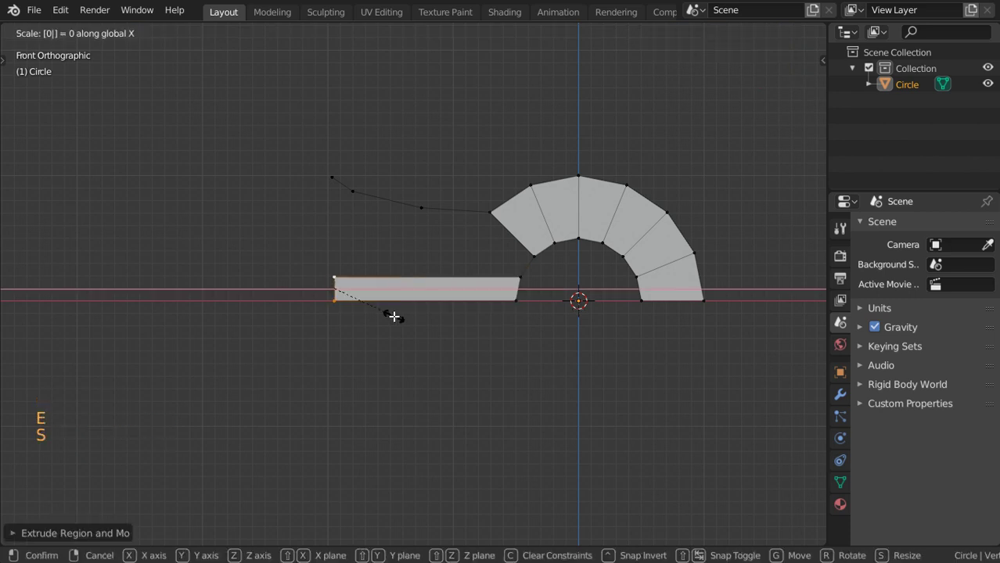
click(394, 316)
Step: Add three loop cuts across the new flat strip
key(ctrl+r)
click(423, 290)
click(423, 289)
key(ctrl+r)
click(489, 285)
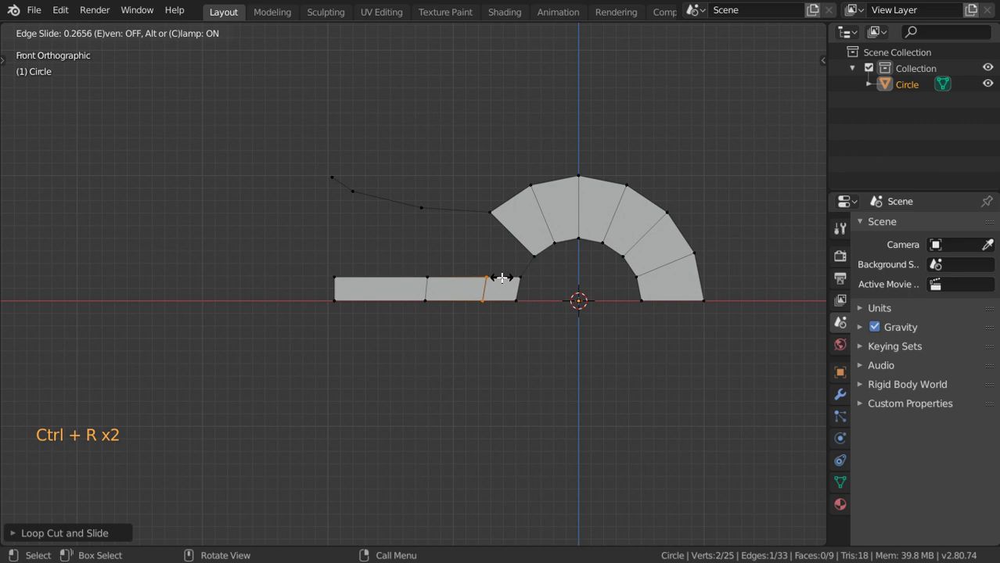
click(502, 278)
key(ctrl+r)
click(380, 289)
click(448, 291)
Step: Fill a face between the strip's inner end and the arch, then select the next gap's vertices
click(486, 278)
shift+click(520, 277)
shift+click(533, 256)
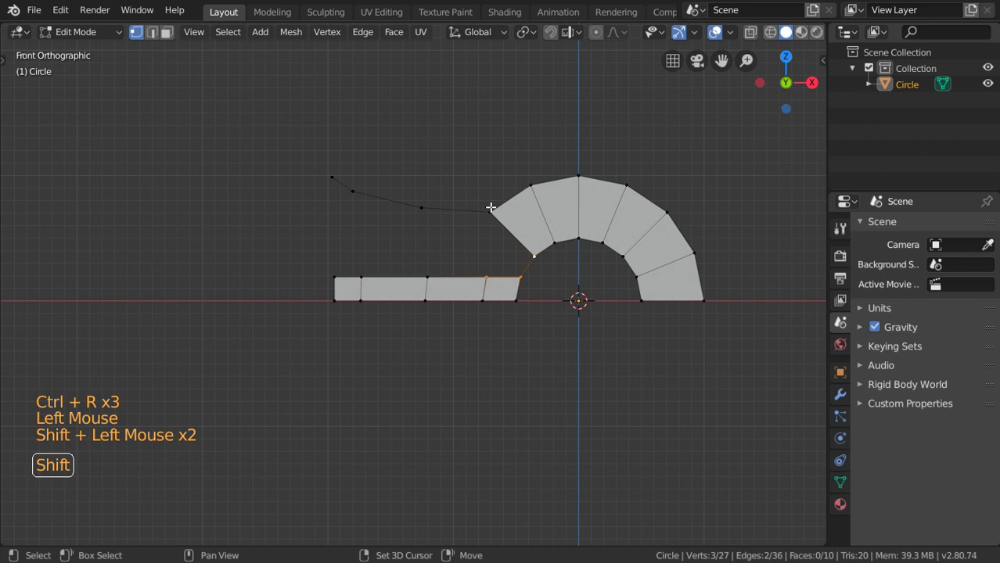
shift+click(489, 211)
key(f)
click(486, 278)
shift+click(489, 212)
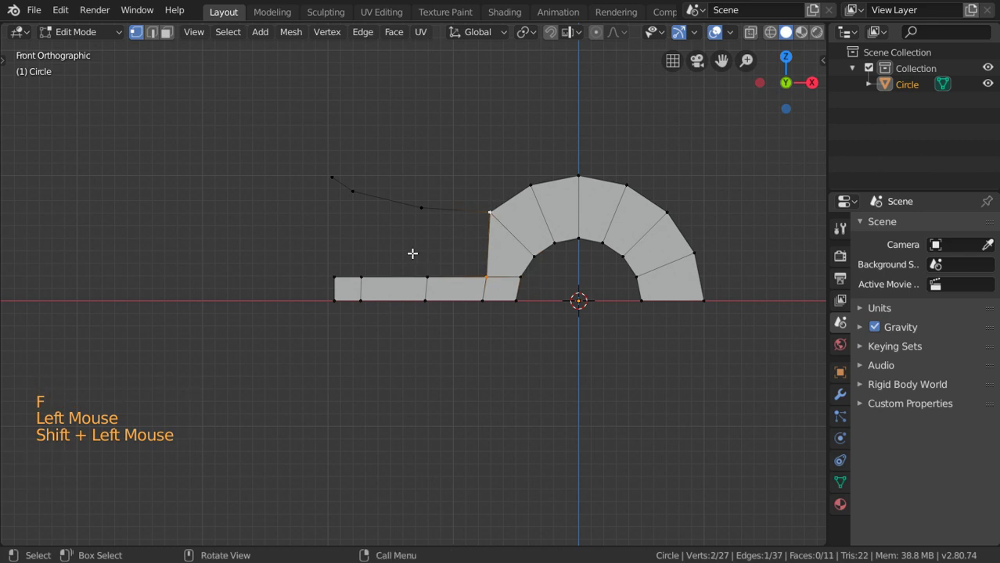
Step: Fill the faces above the strip, then add a Mirror modifier on the Y axis and apply it
key(f)
key(f)
key(f)
click(840, 394)
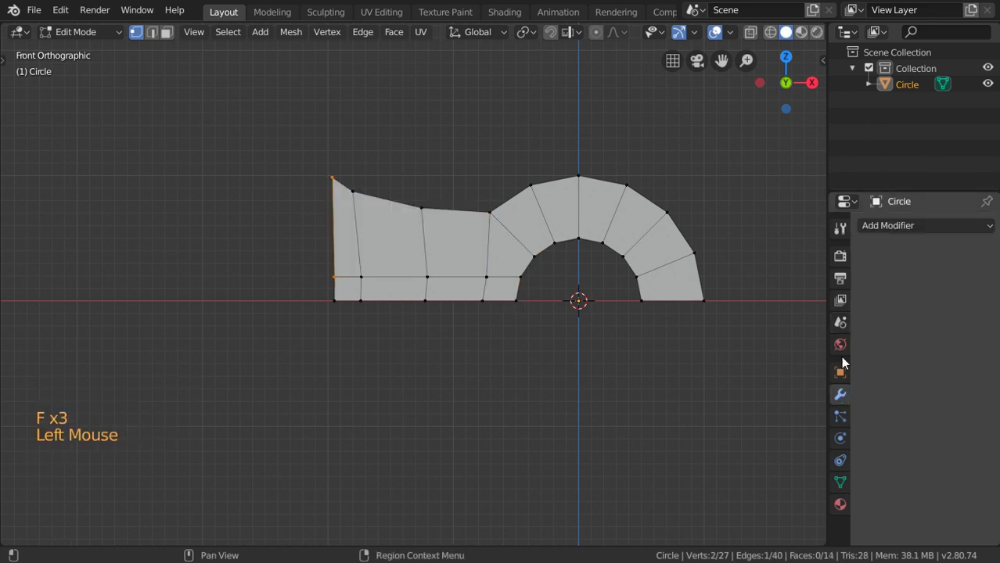
click(890, 225)
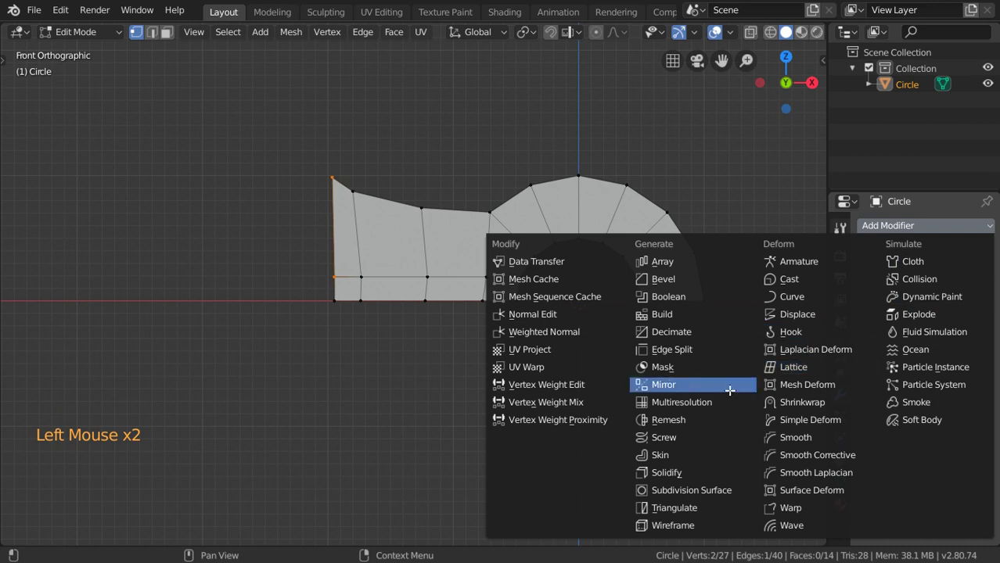
click(729, 385)
click(867, 312)
click(868, 350)
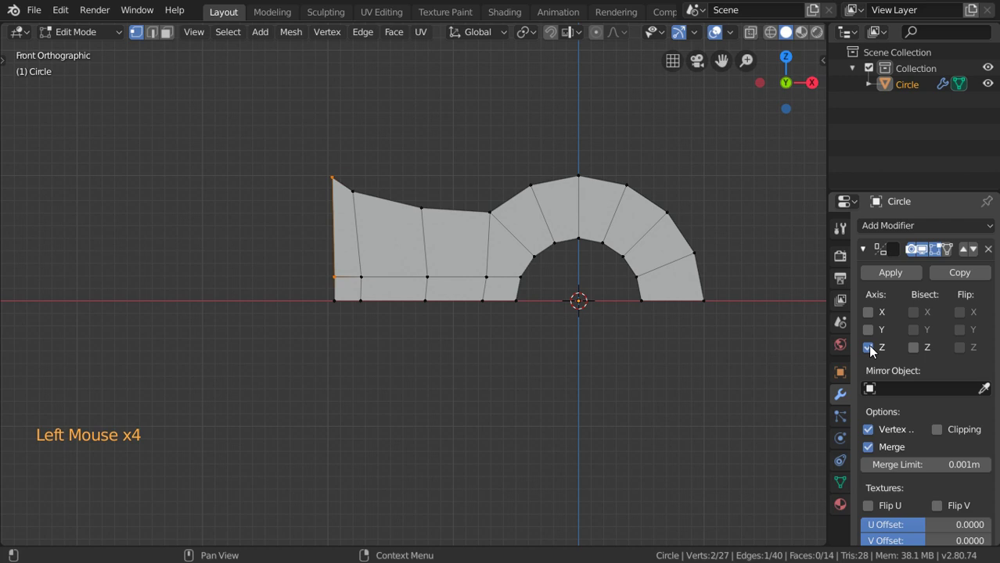
click(868, 348)
click(867, 329)
click(890, 273)
key(Tab)
key(Tab)
key(Tab)
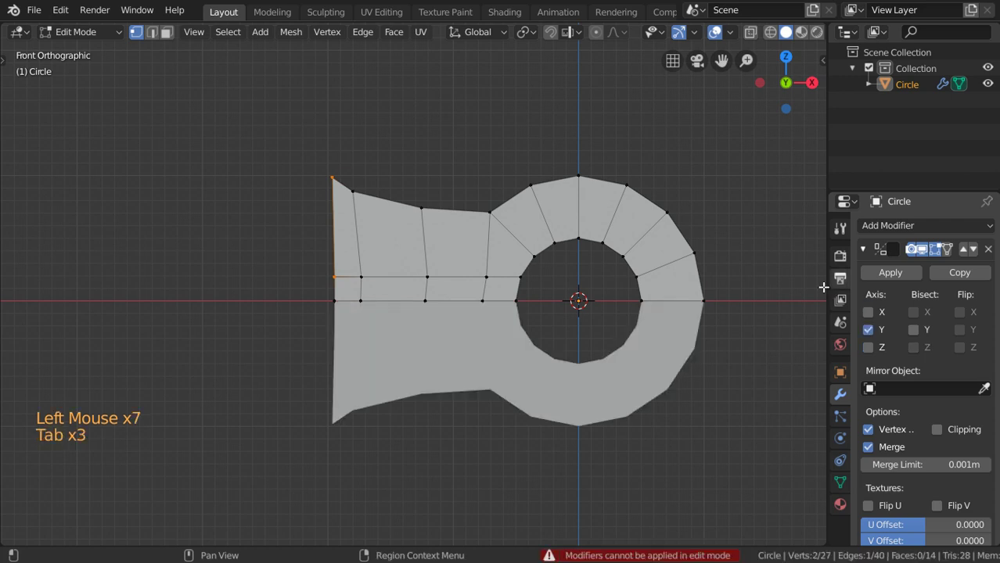
key(Tab)
click(890, 272)
key(Tab)
Step: Scale the top and bottom waist vertices along Z toward the centreline
scroll(418, 434, up, 2)
click(423, 442)
shift+click(425, 173)
key(s)
key(z)
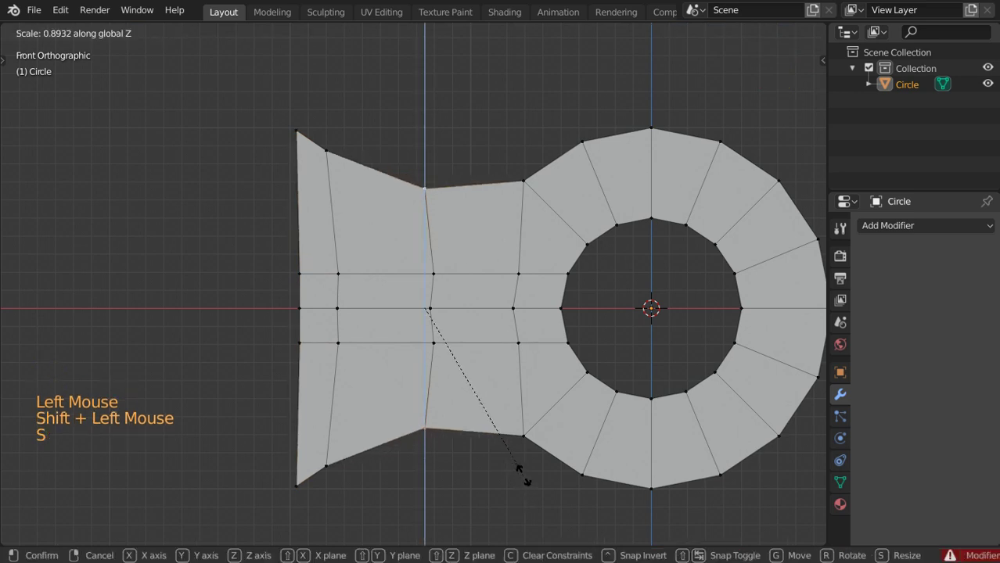
click(522, 472)
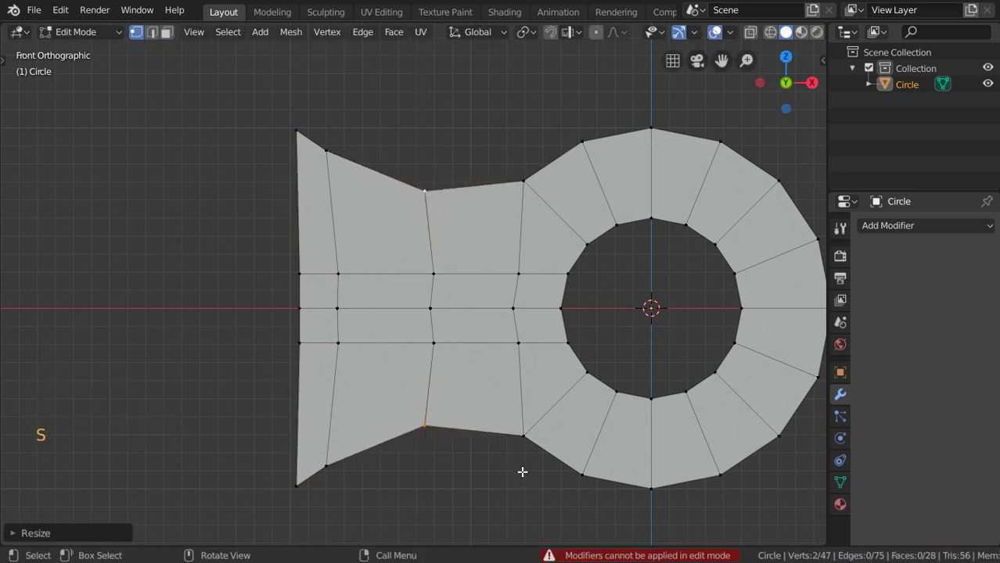
Step: Pull the four plate edge vertices vertically toward the centreline with a Z scale
click(326, 465)
shift+click(327, 151)
shift+click(425, 190)
shift+click(424, 426)
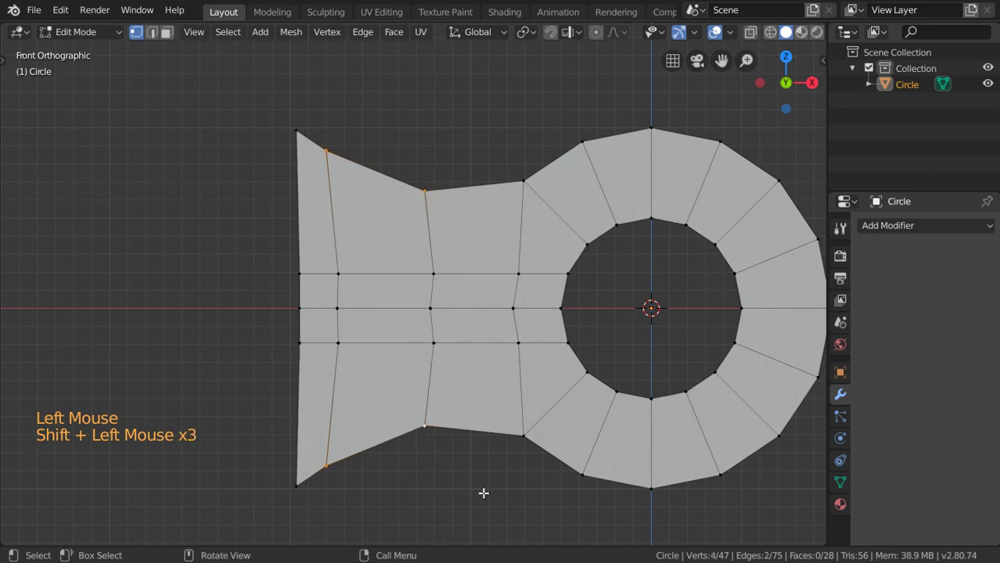
key(s)
key(z)
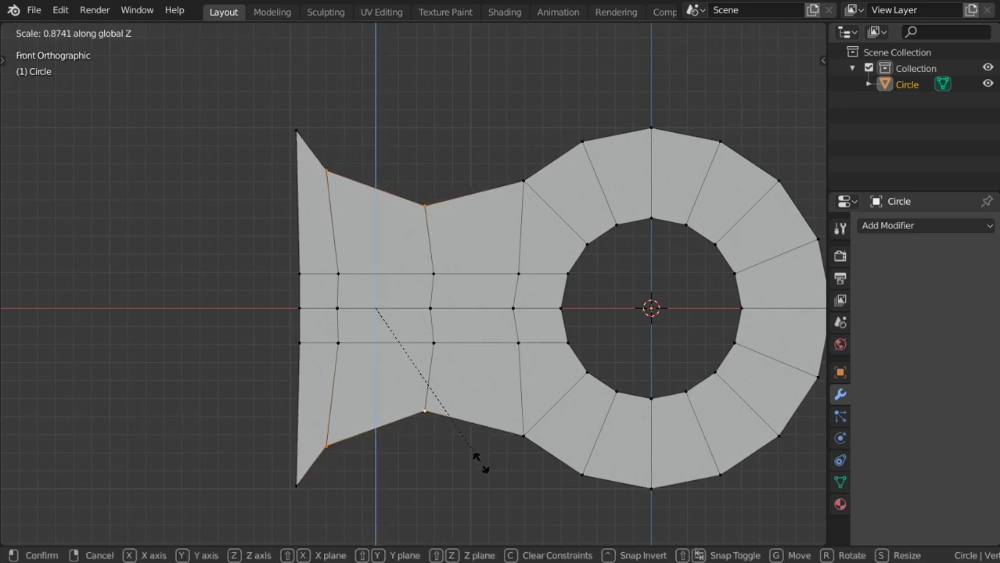
Step: Start pulling the top-left and bottom-left corner vertices toward the centreline with a Z scale
click(295, 486)
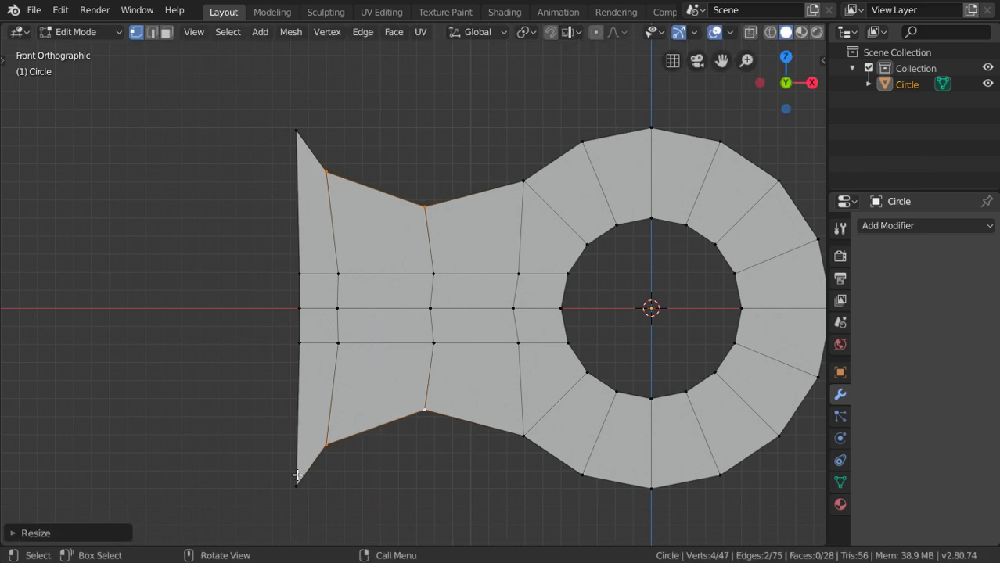
shift+click(296, 129)
key(s)
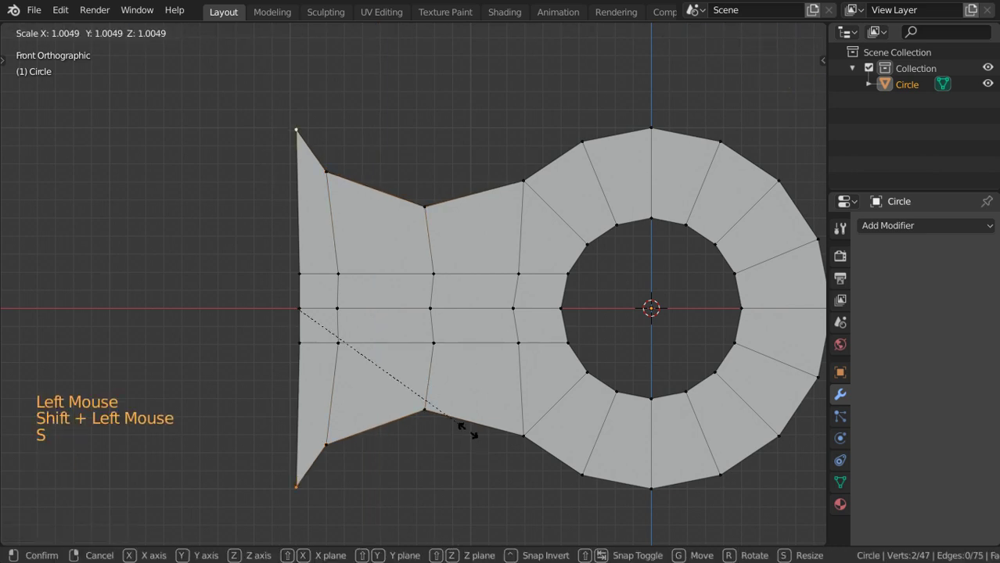
key(z)
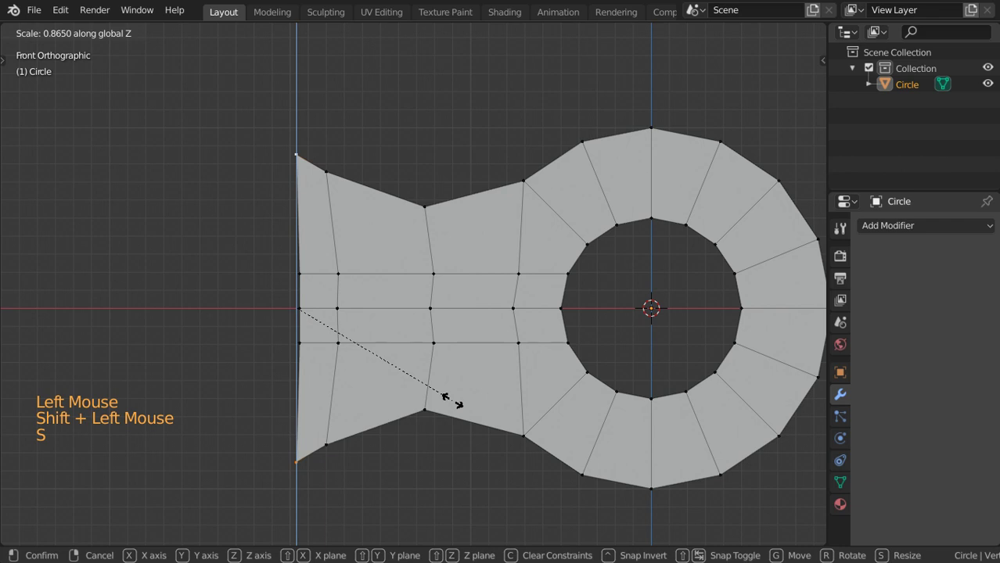
Step: Confirm the corner pull, switch to wireframe, and box-select the profile's left end
click(452, 400)
scroll(452, 403, down, 1)
key(z)
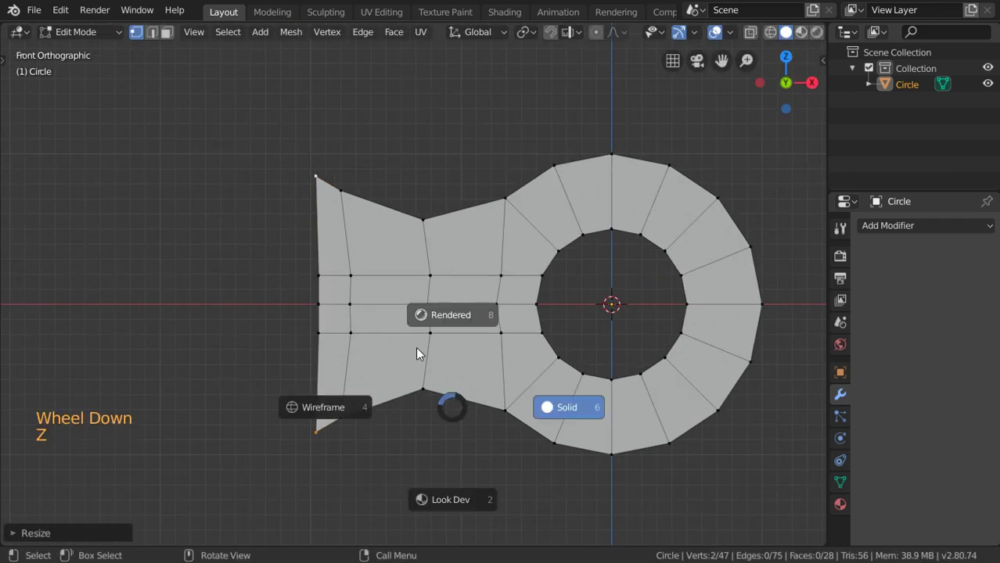
key(shift+z)
key(a)
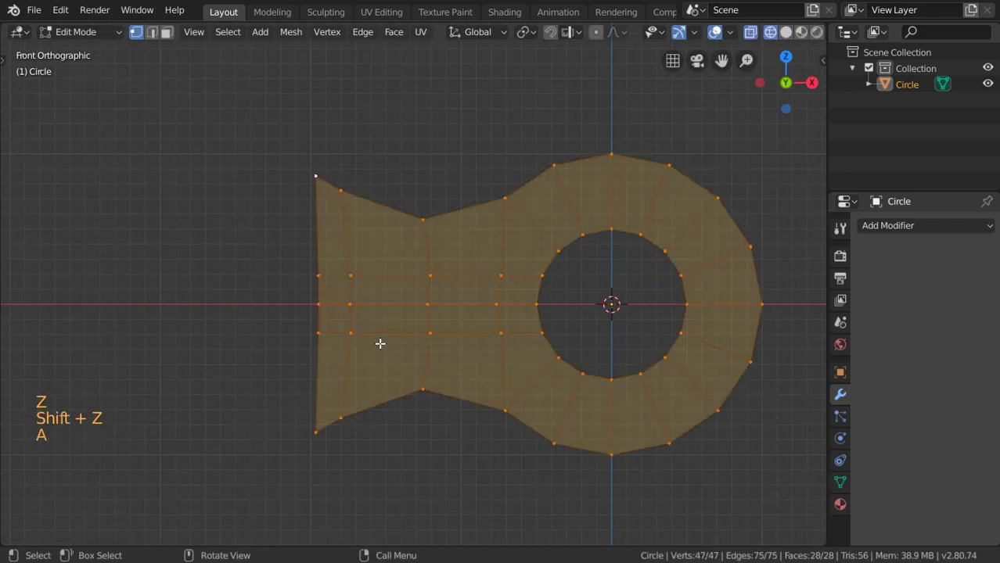
key(b)
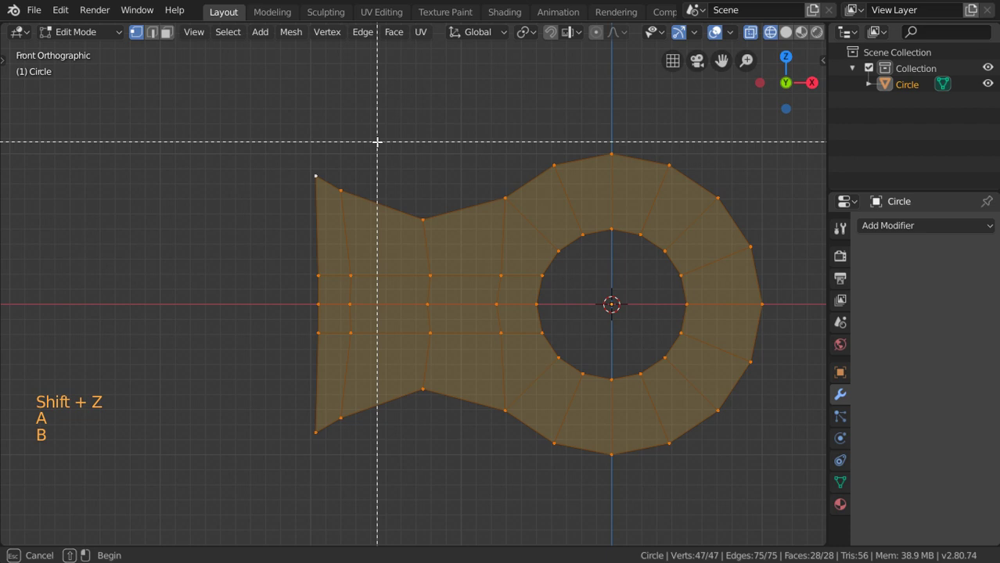
key(a)
key(alt+a)
key(b)
drag(374, 134, 285, 483)
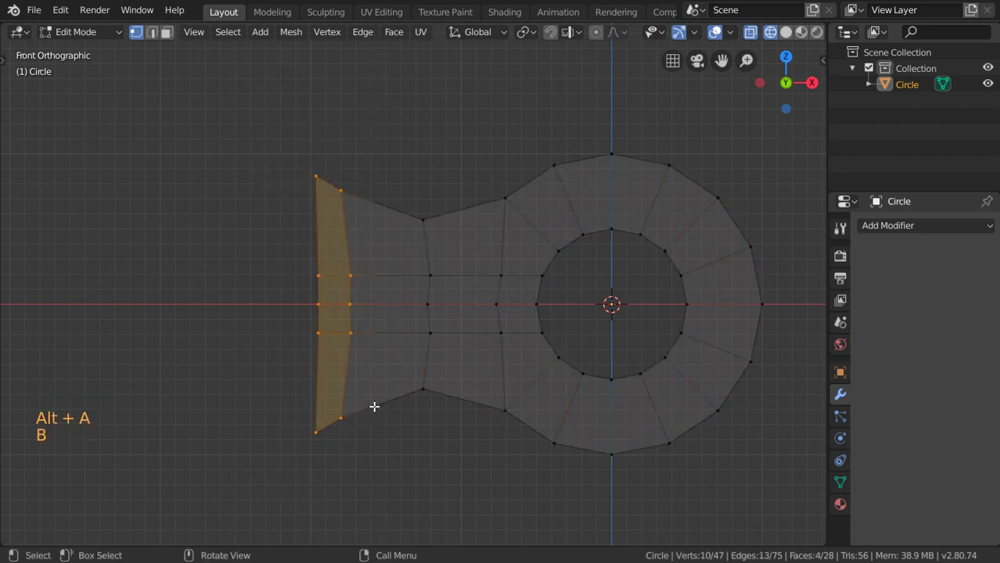
Step: Move the left end inward and snap the 3D cursor to those vertices
key(g)
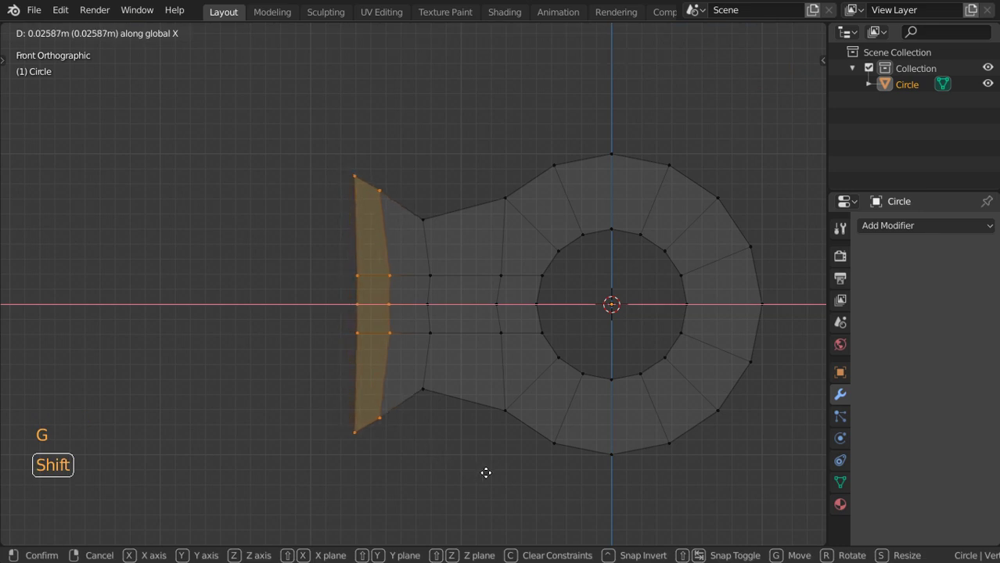
click(486, 473)
key(shift+s)
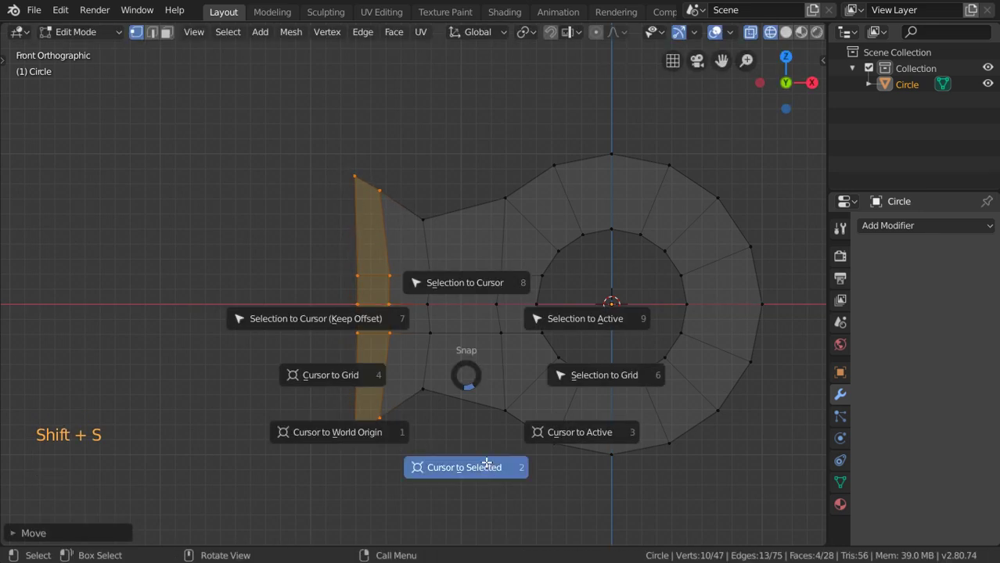
click(486, 463)
key(Tab)
key(Tab)
Step: Reselect the leftmost vertex column and flatten it into a vertical edge with S X 0
alt+click(361, 289)
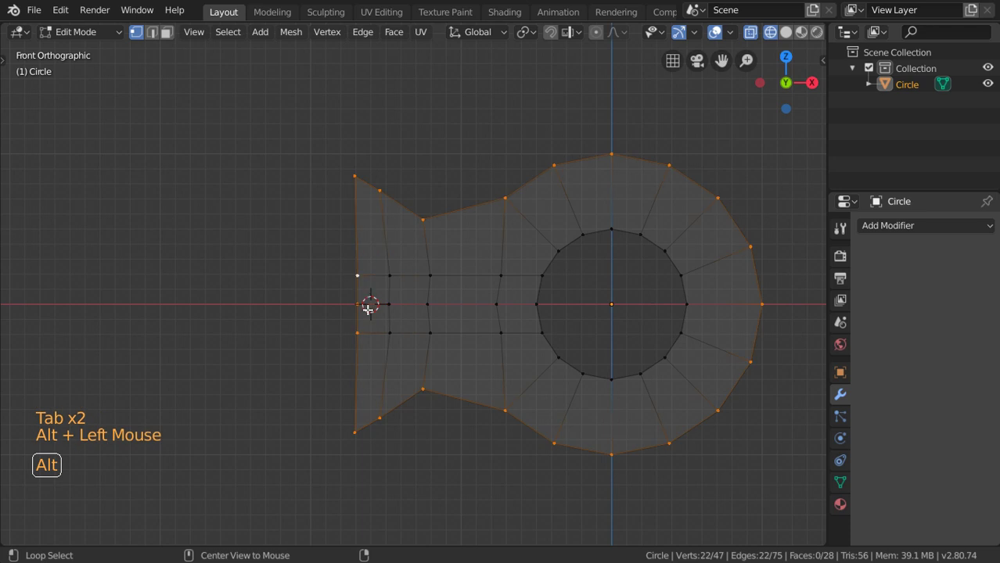
key(a)
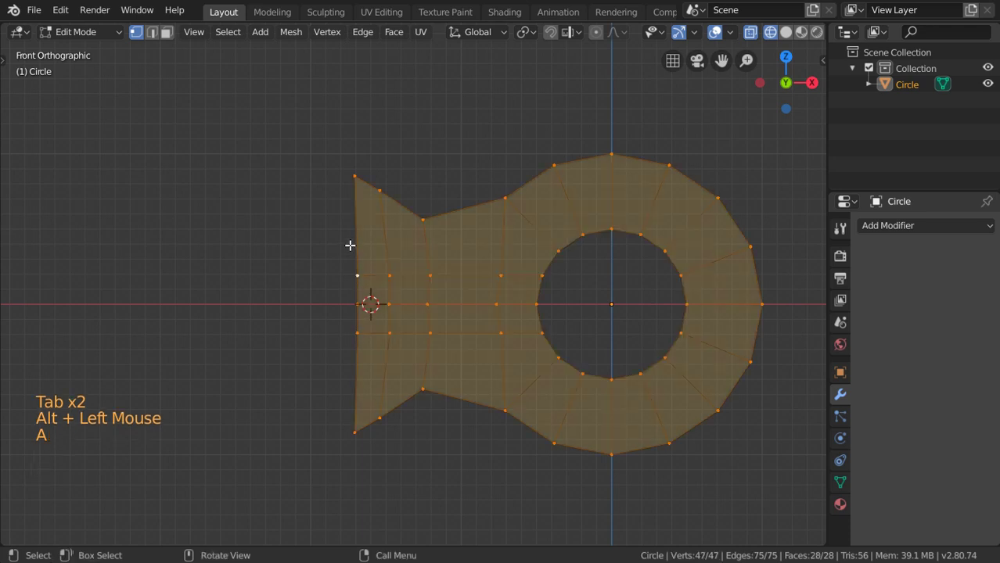
key(alt+a)
key(b)
drag(374, 143, 333, 507)
text(s)
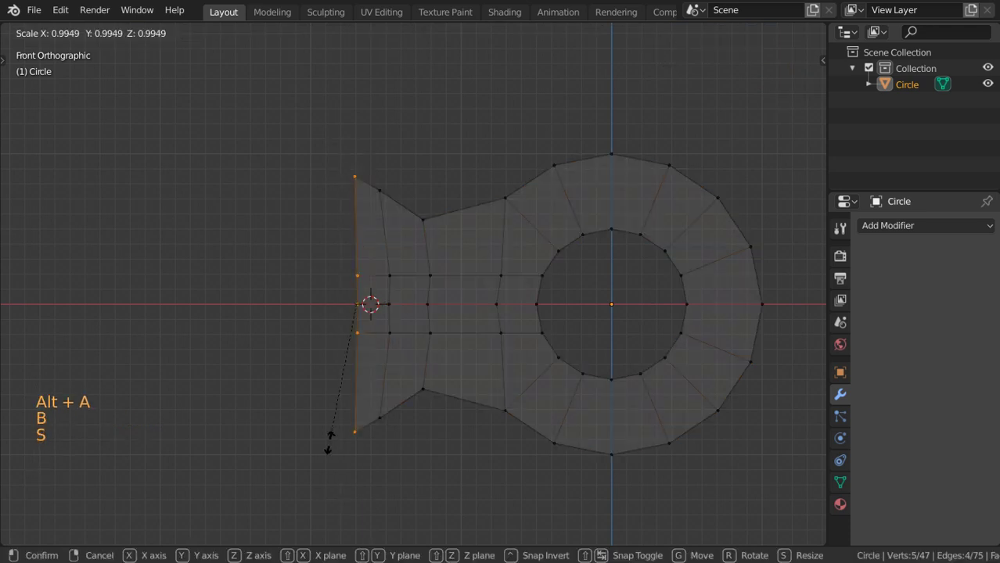
text(x0)
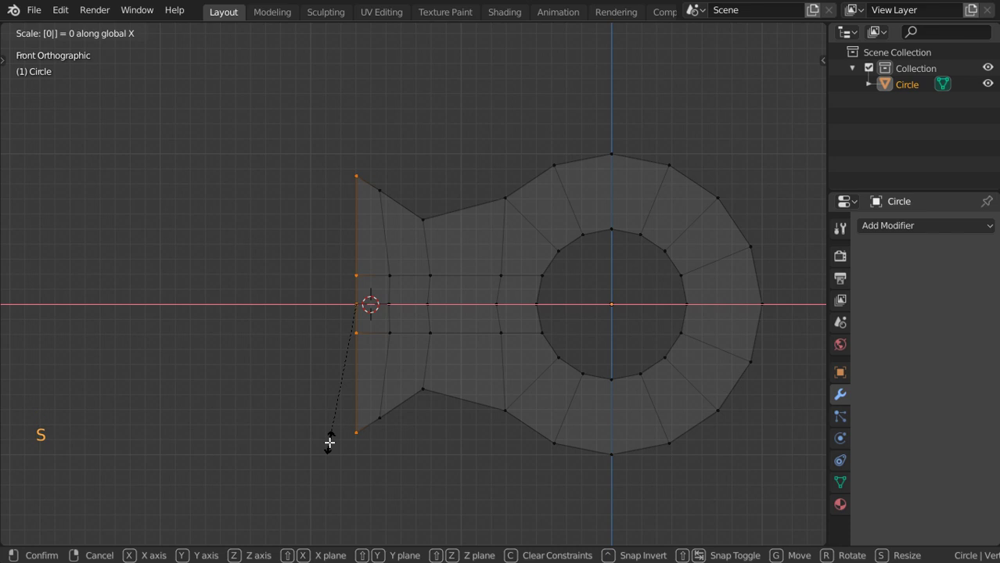
key(Return)
key(shift+s)
Step: Snap the 3D cursor to the left edge and set the object origin there
click(368, 492)
key(Tab)
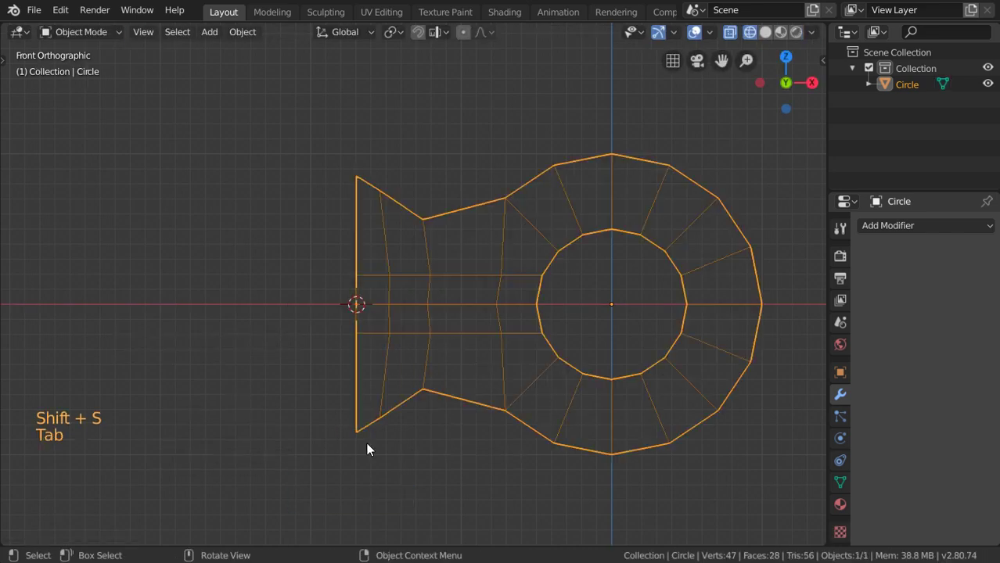
key(shift+ctrl+alt+c)
right_click(373, 400)
mouse_move(327, 326)
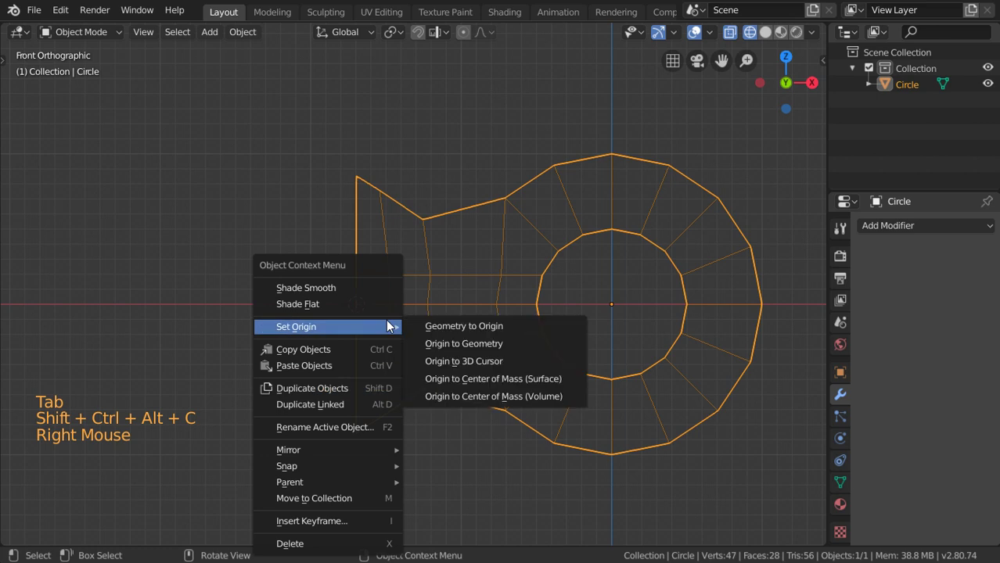
click(463, 360)
Step: Add an X-axis Mirror modifier to double the profile into a two-ring link
click(891, 225)
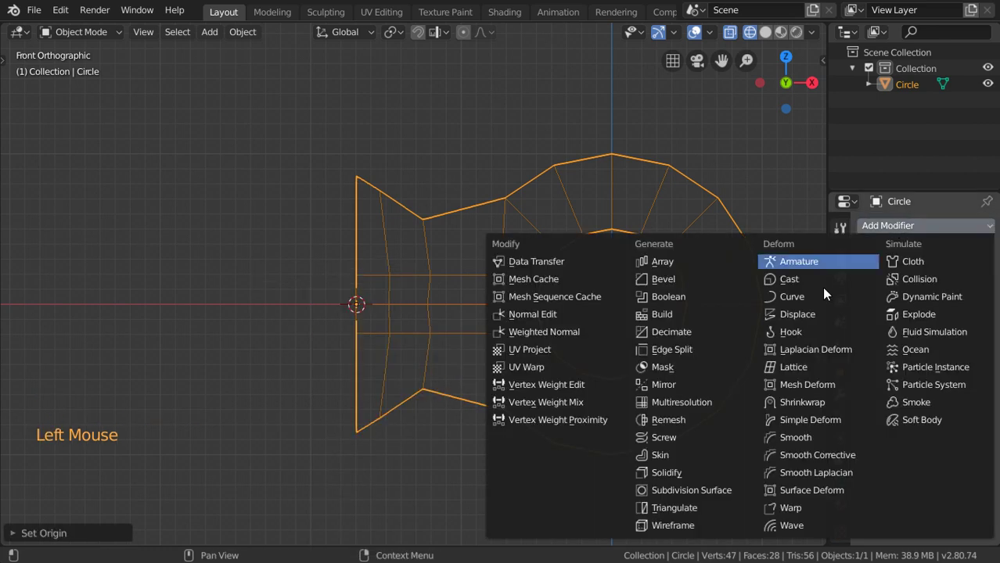
click(698, 382)
scroll(525, 353, down, 3)
scroll(525, 354, down, 1)
scroll(525, 354, up, 3)
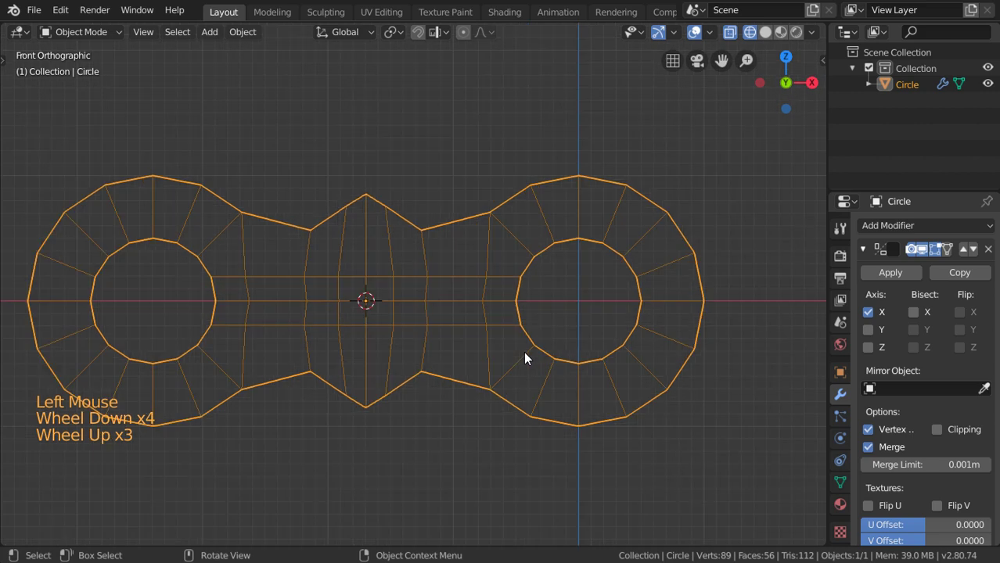
scroll(525, 353, up, 2)
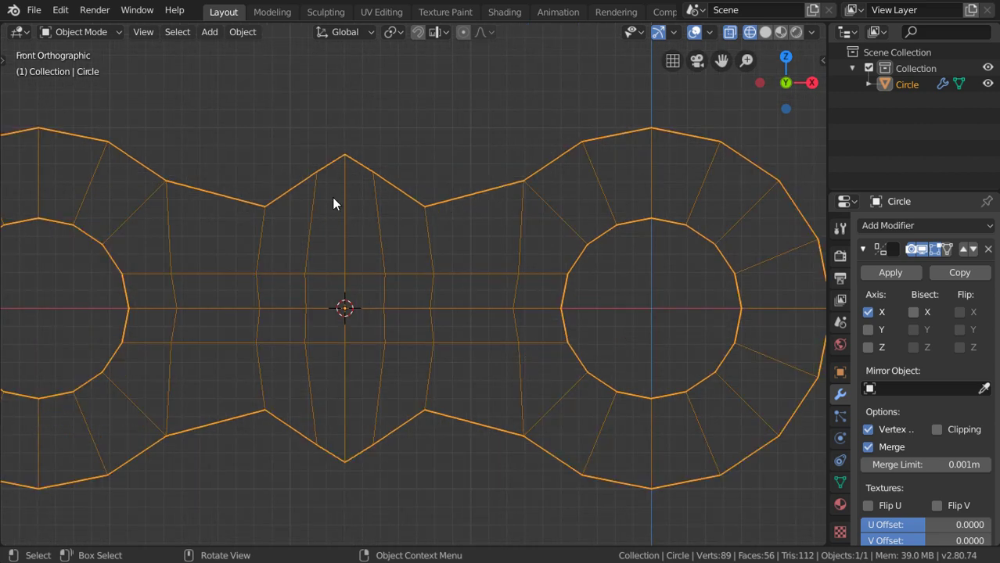
Step: Select the top and bottom seam vertices and scale them inward along Z
key(Tab)
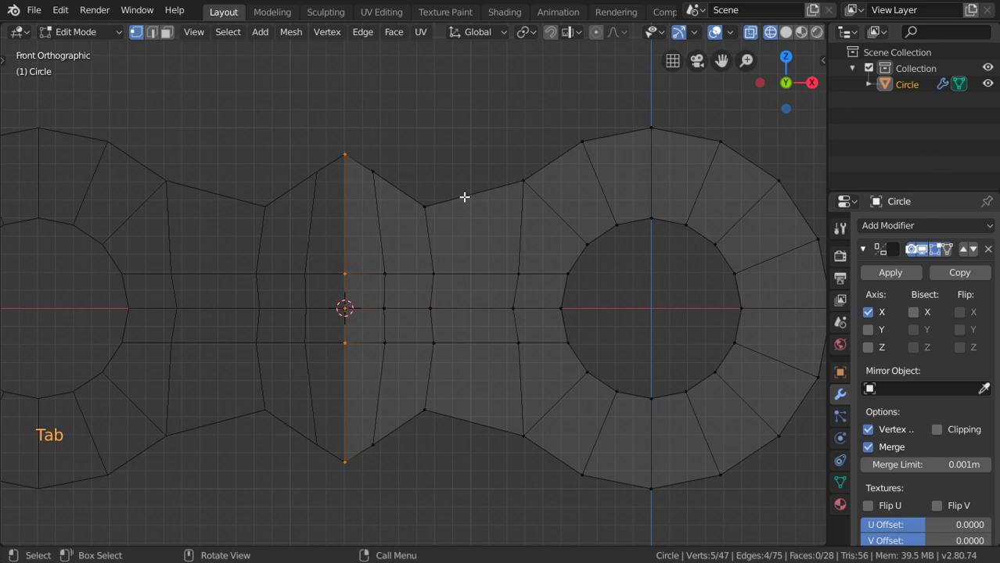
scroll(354, 219, up, 2)
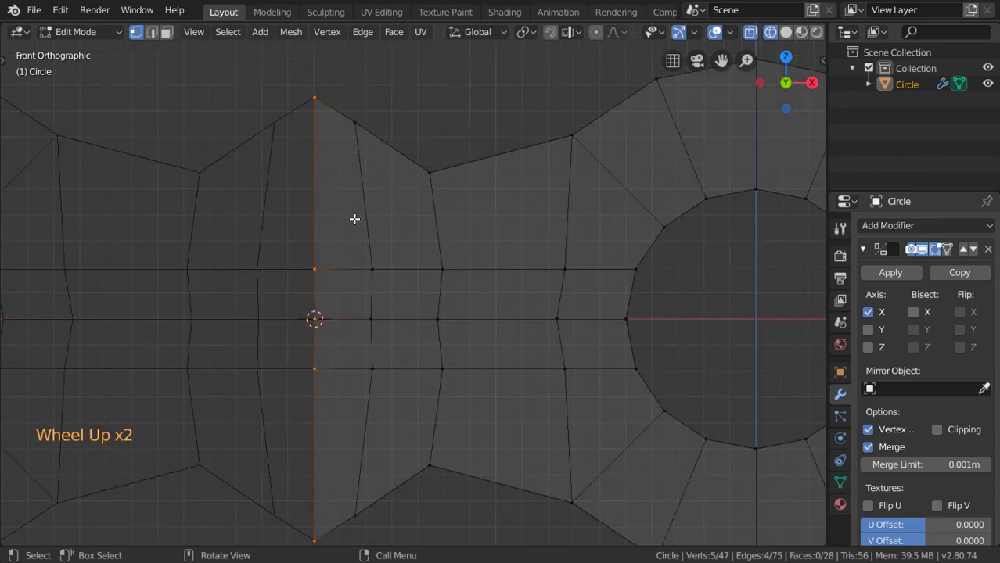
click(354, 122)
shift+click(314, 98)
shift+middle_drag(382, 251, 384, 196)
shift+click(351, 468)
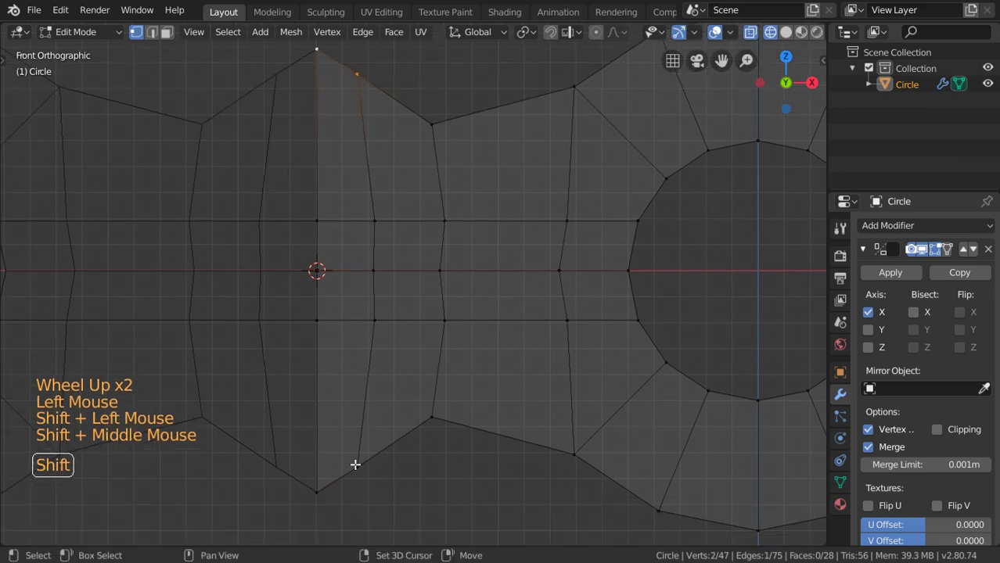
key(s)
key(z)
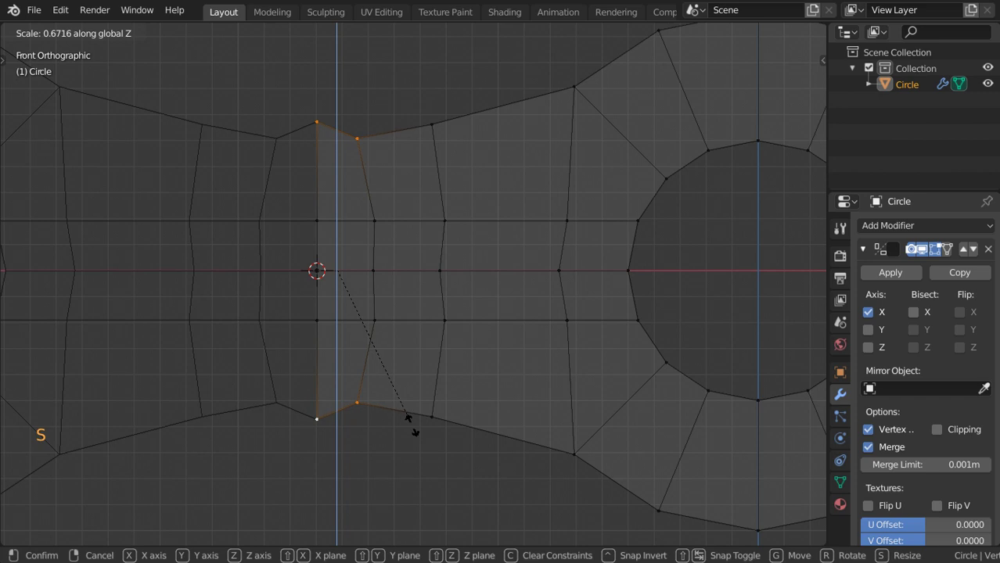
click(478, 442)
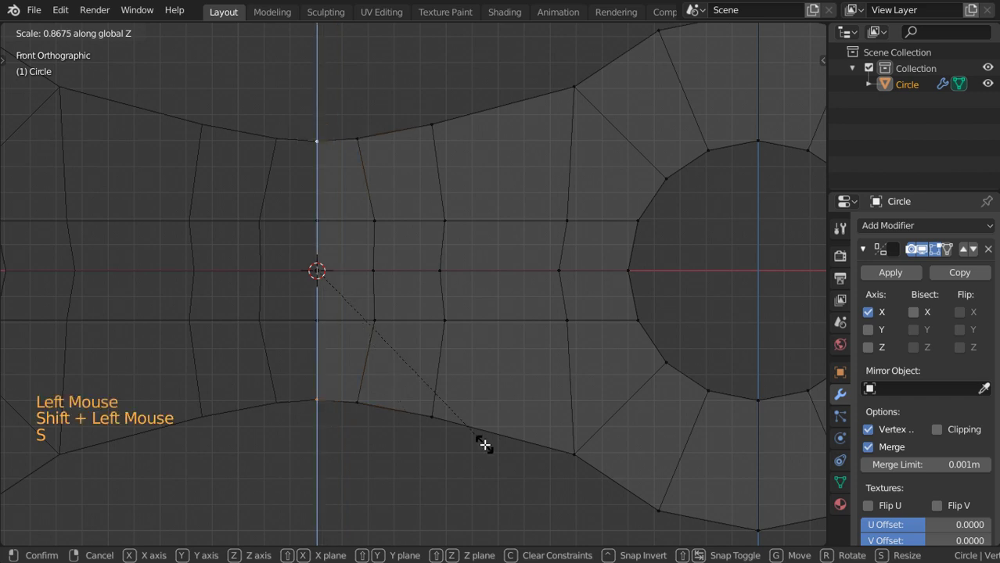
key(z)
scroll(484, 444, down, 3)
Step: Scale the upper and lower neck vertices inward along Z
scroll(484, 445, down, 2)
key(shift+z)
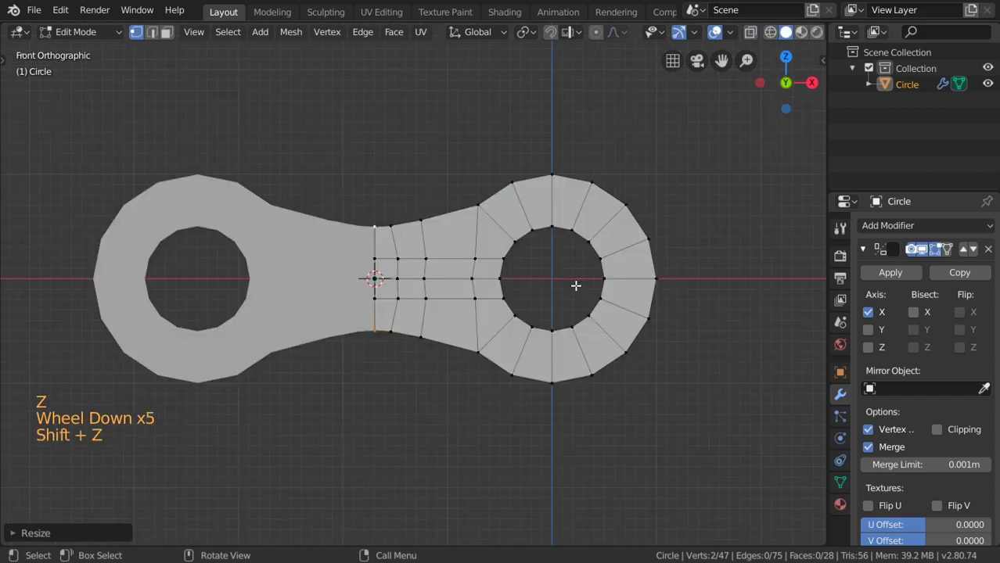
key(shift+z)
scroll(509, 272, up, 1)
key(a)
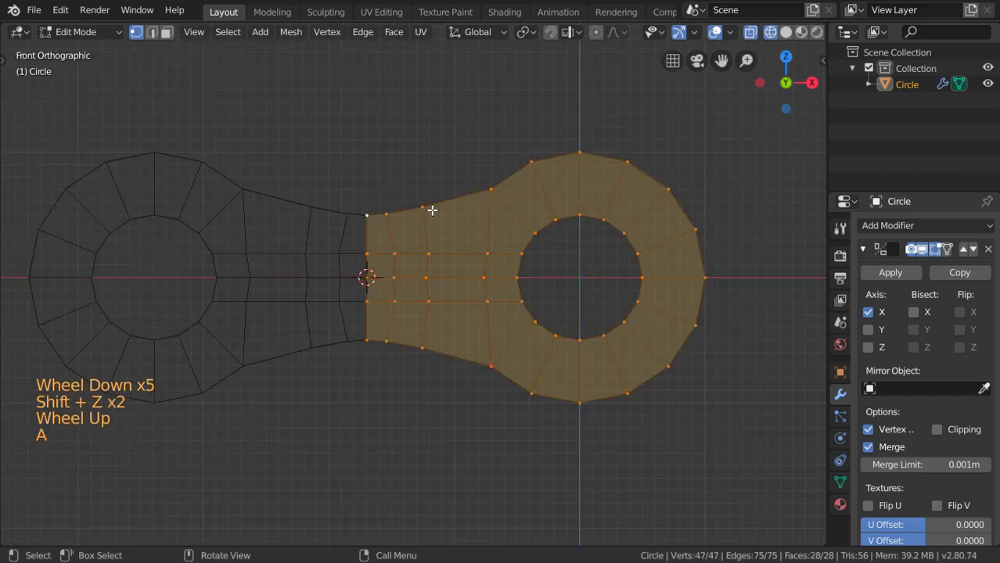
key(alt+a)
click(426, 207)
shift+click(423, 346)
key(s)
key(z)
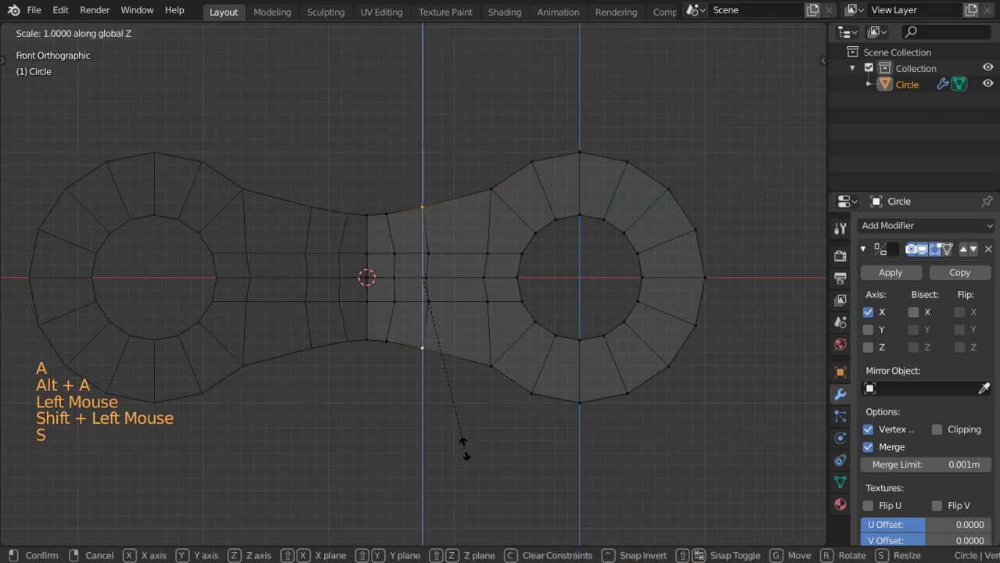
click(464, 435)
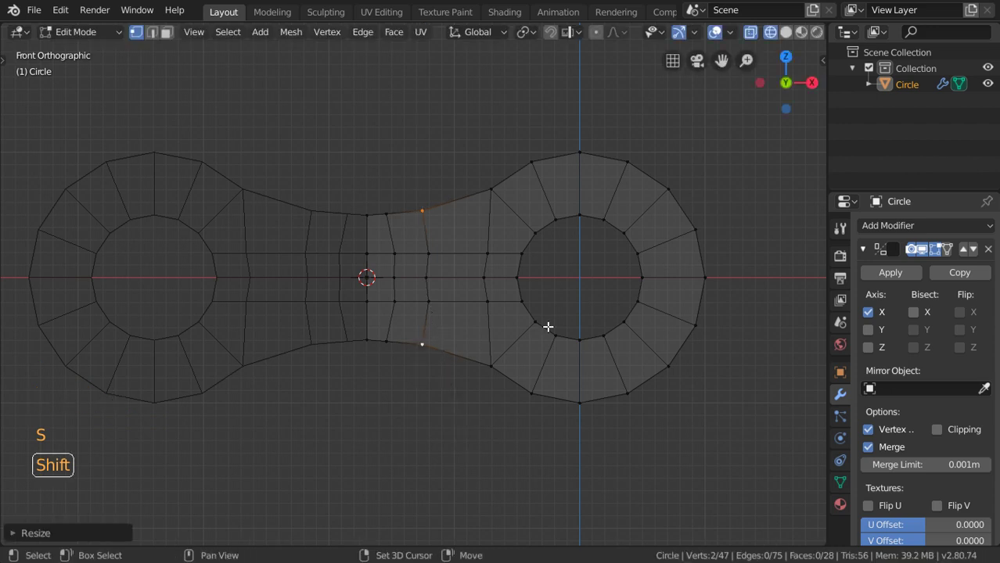
Step: Box-select the right ring, move it toward the centre, and return to Object Mode
key(shift+z)
key(shift+z)
key(a)
key(alt+a)
key(b)
mouse_move(735, 119)
mouse_down()
mouse_move(464, 474)
mouse_move(470, 468)
mouse_up()
key(g)
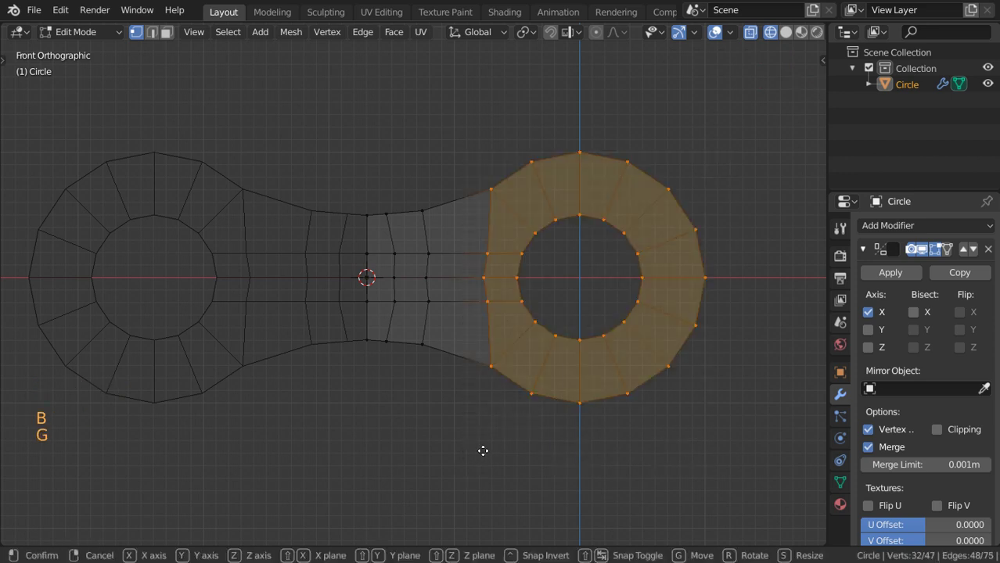
click(456, 479)
scroll(457, 381, down, 2)
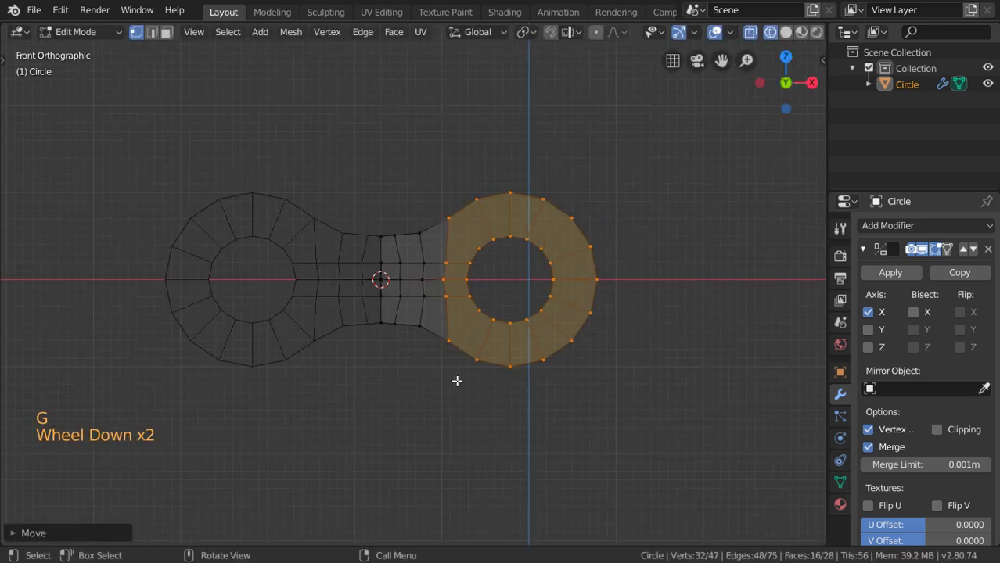
scroll(457, 381, down, 1)
key(shift+z)
scroll(457, 381, down, 3)
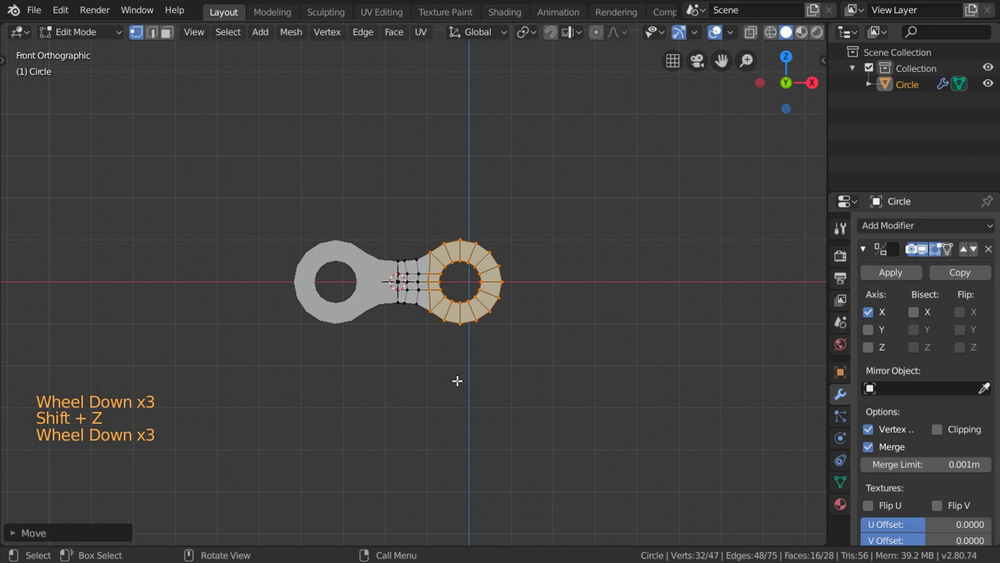
middle_drag(457, 381, 406, 373)
key(Tab)
scroll(405, 373, up, 3)
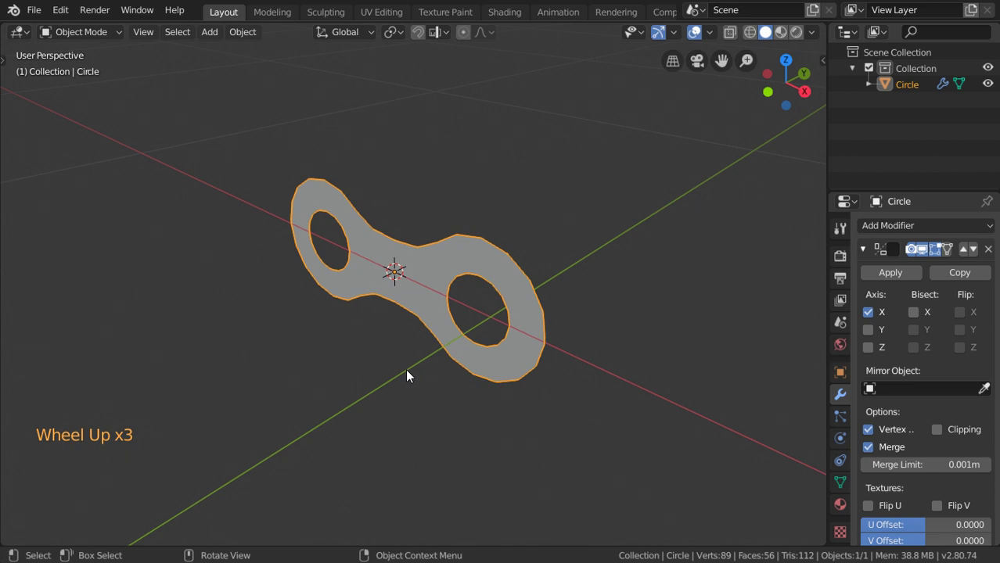
Step: Extrude the flat link by -0.01 for plate thickness, then enable face select mode
middle_drag(405, 376, 503, 417)
text(e)
text(.01)
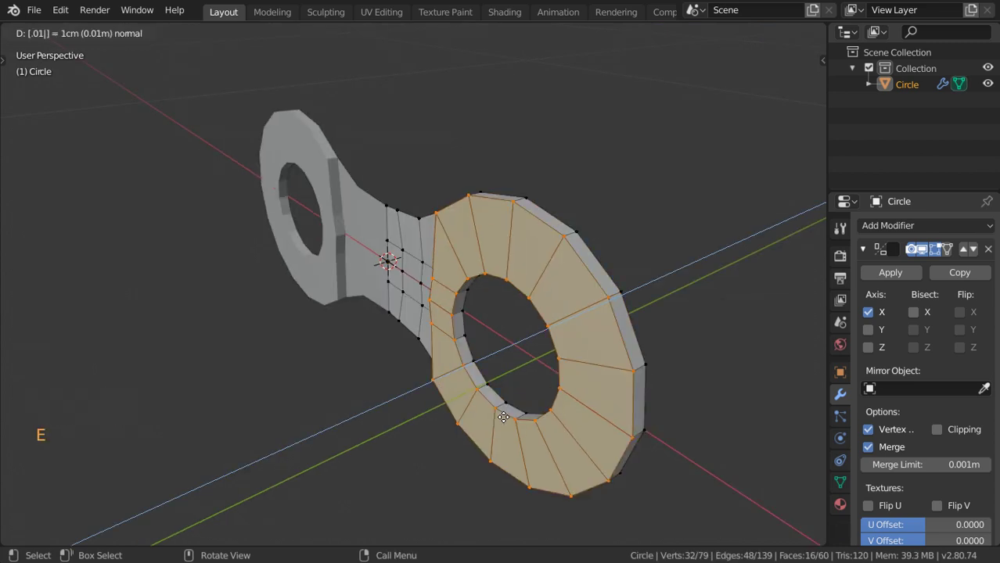
key(ctrl+z)
key(a)
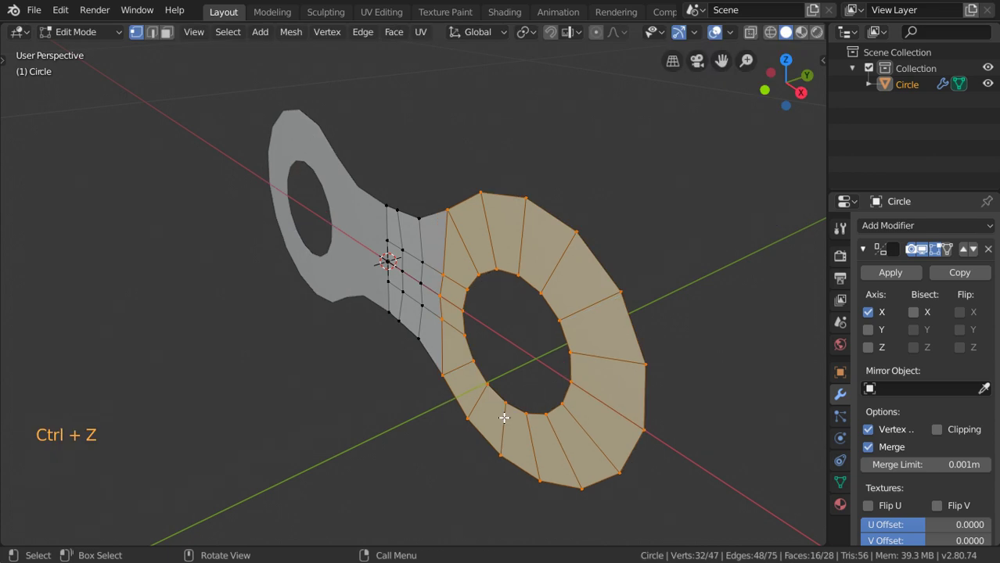
key(a)
key(a)
key(a)
text(e)
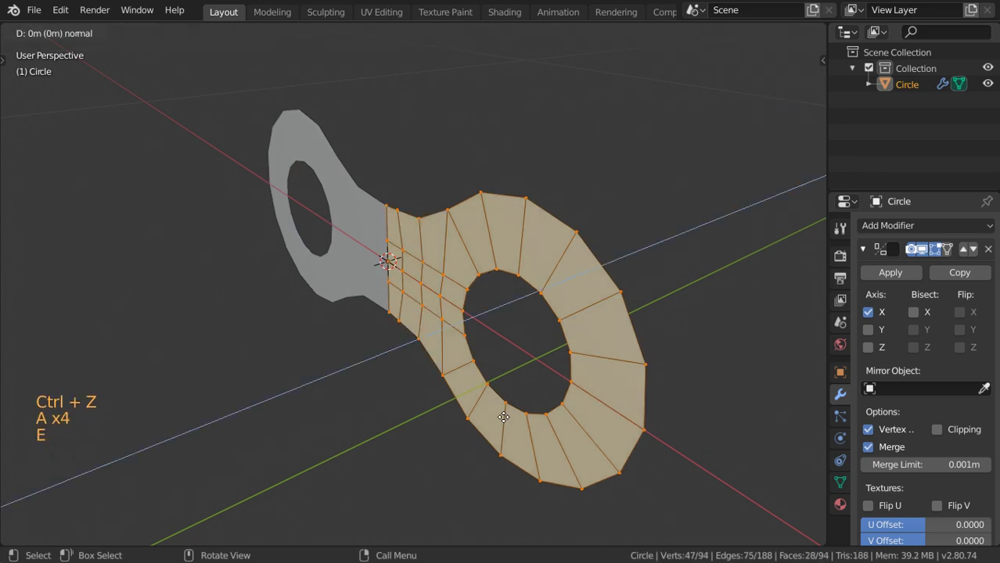
text(-.01)
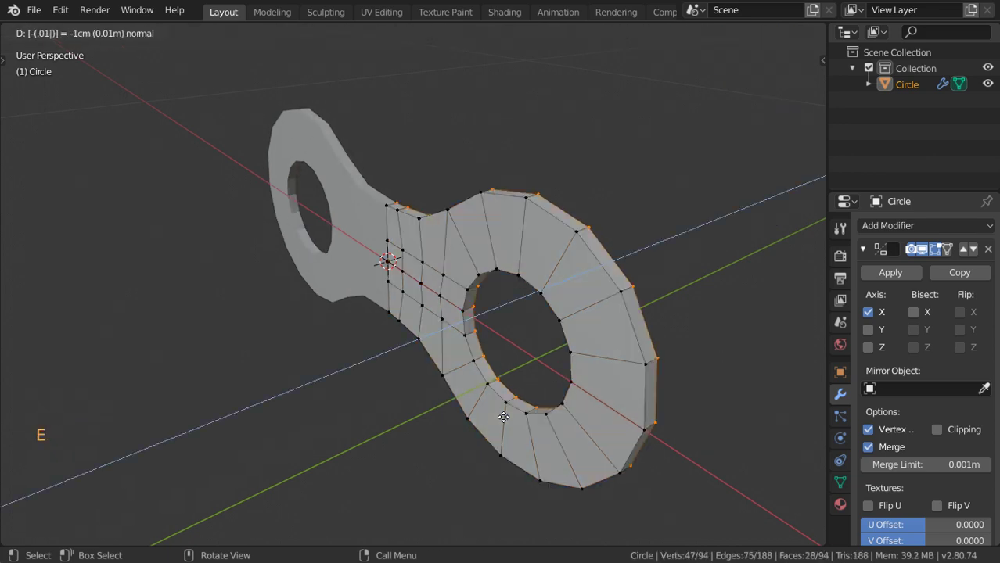
key(Tab)
key(Tab)
key(Tab)
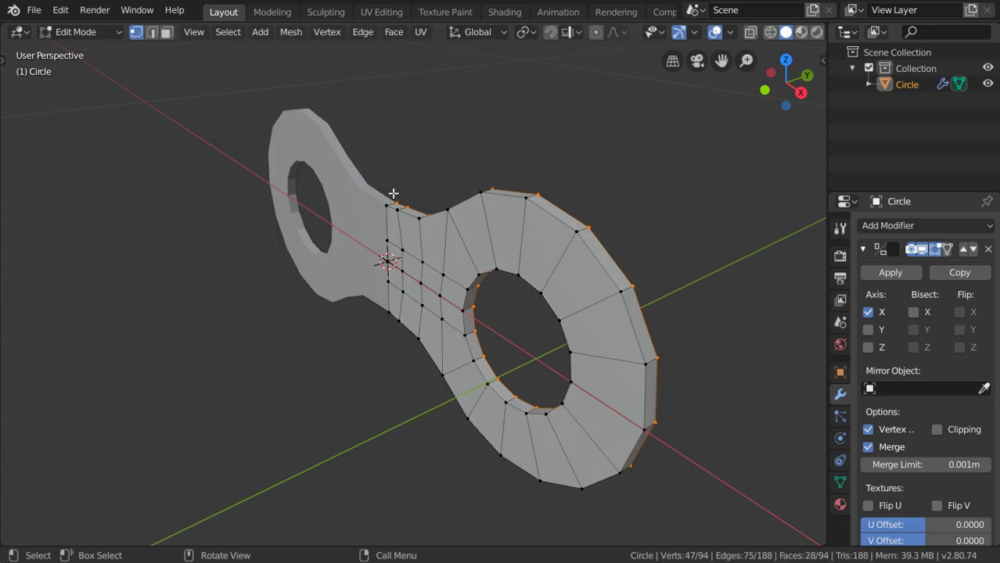
click(168, 34)
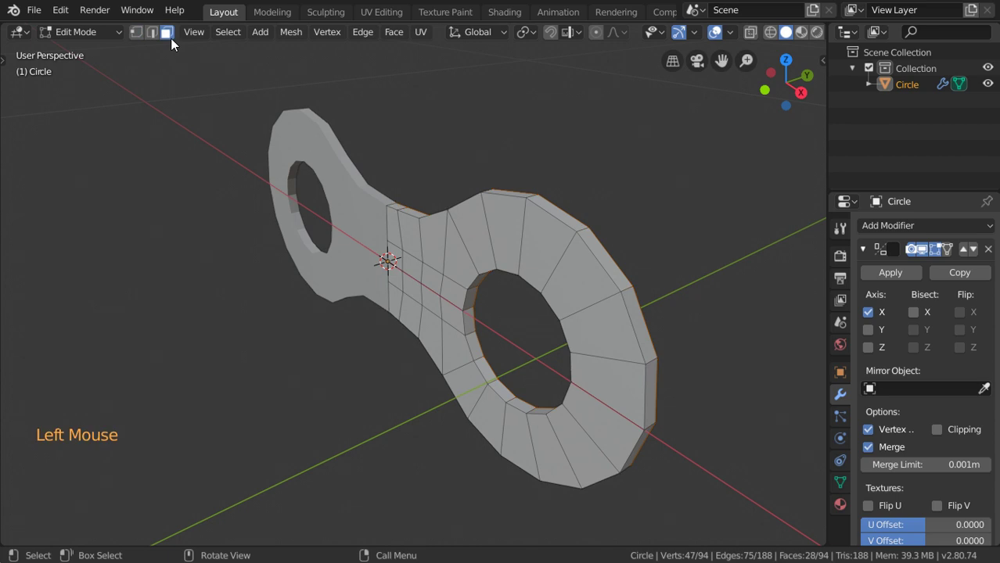
Step: Extrude the hole's face ring in place and scale it, keeping its depth
alt+click(469, 321)
shift+middle_drag(469, 321, 430, 216)
scroll(591, 361, up, 2)
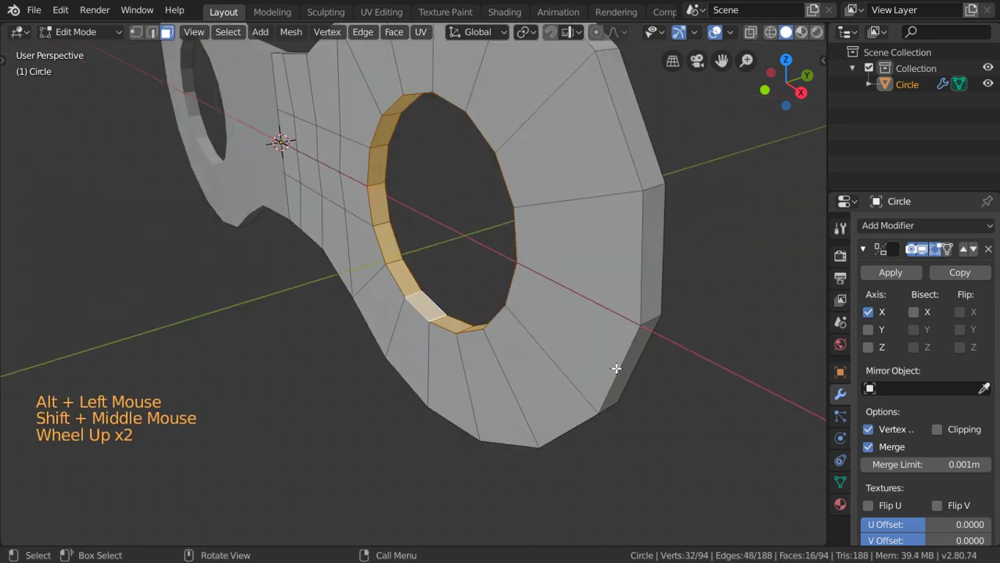
key(e)
key(shift+y)
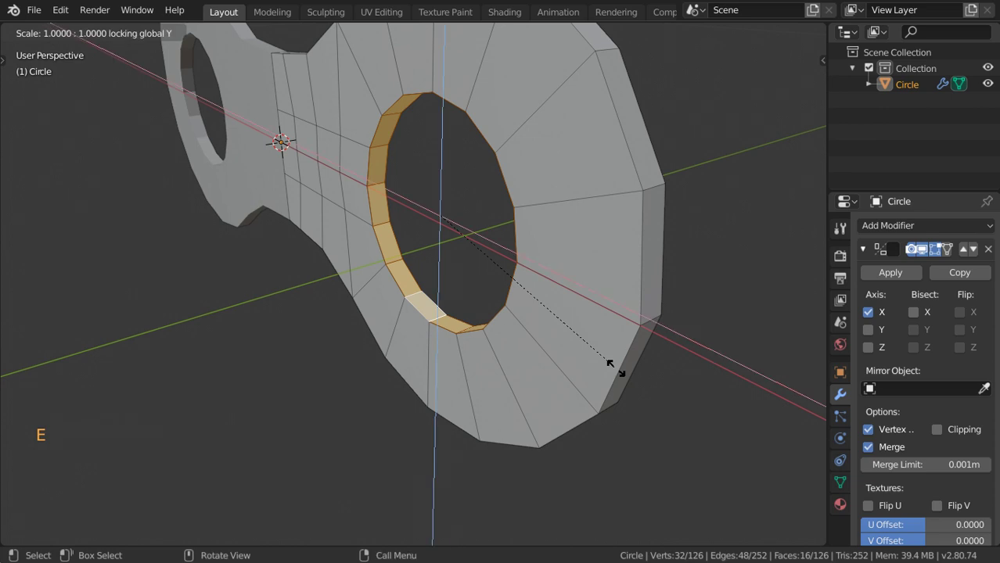
middle_drag(613, 366, 447, 221)
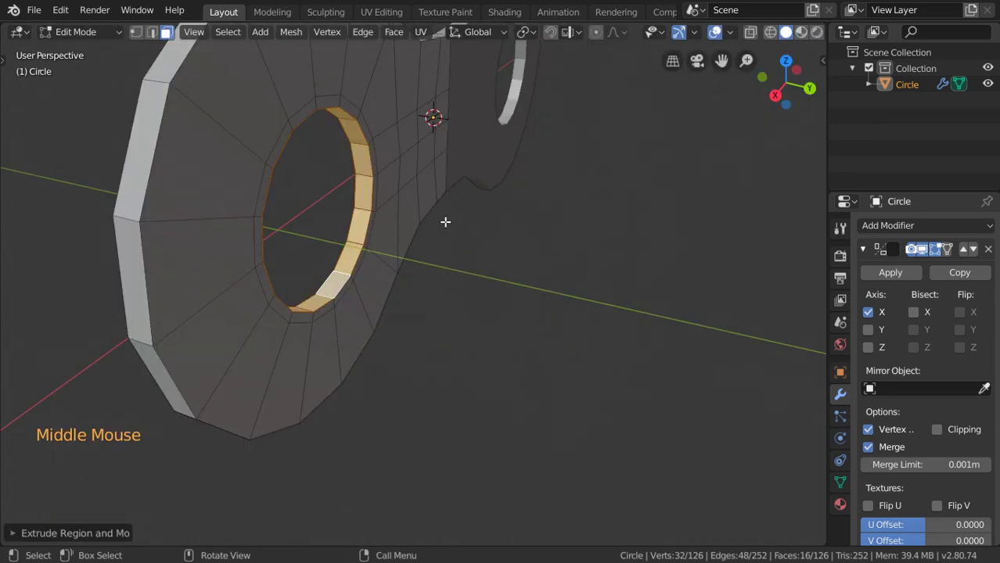
Step: Extrude the hole's edge loop 0.08 outward into a hollow tube
alt+click(290, 125)
scroll(349, 257, down, 2)
shift+middle_drag(350, 256, 352, 357)
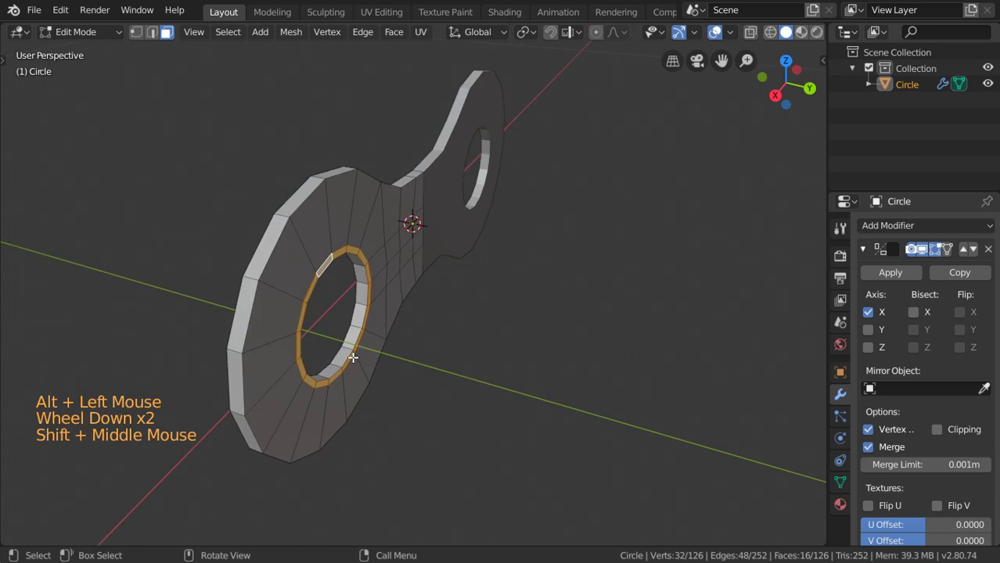
key(e)
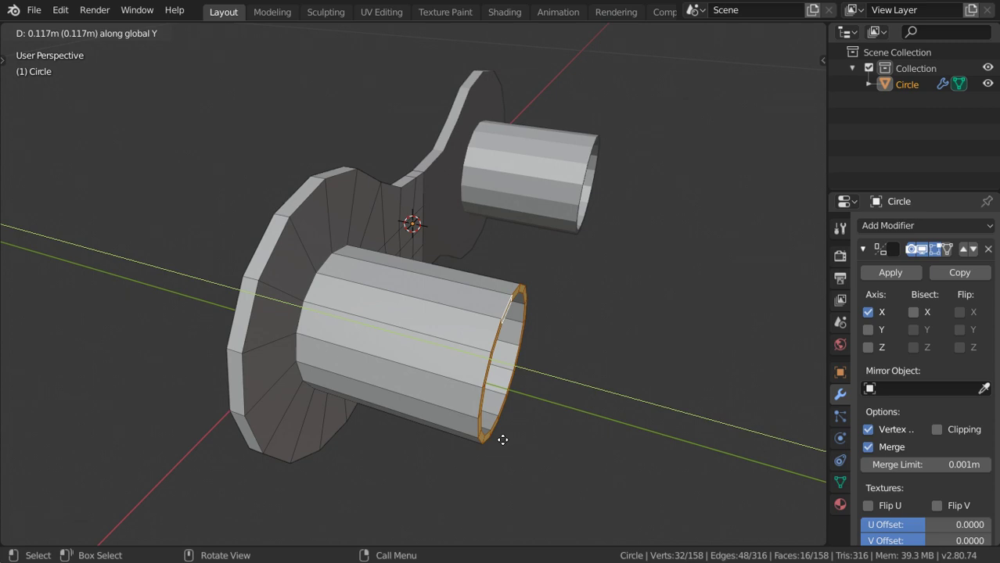
text(.08)
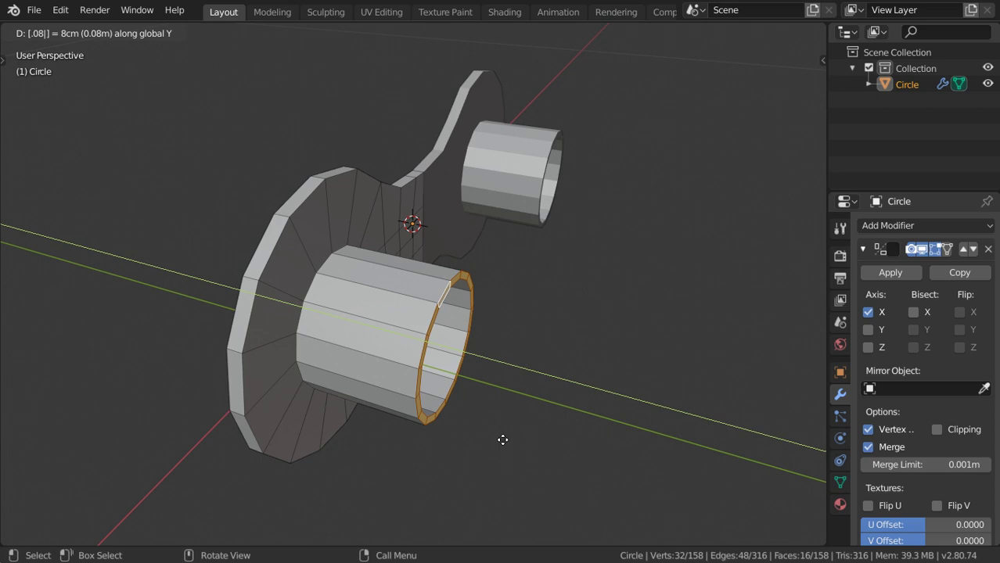
key(Tab)
Step: Apply the Mirror modifier and snap the 3D cursor between the tube rims
click(864, 250)
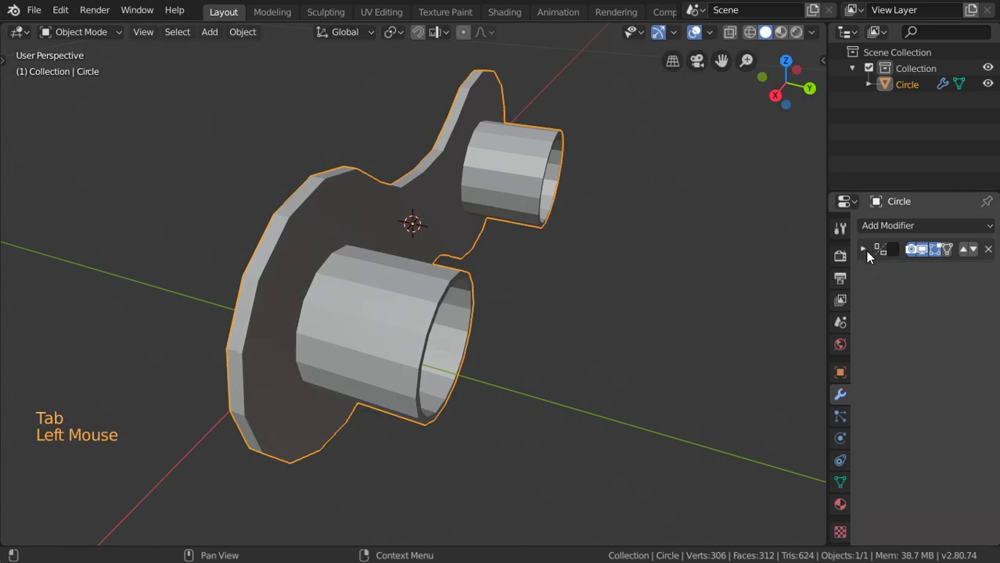
click(878, 267)
key(Tab)
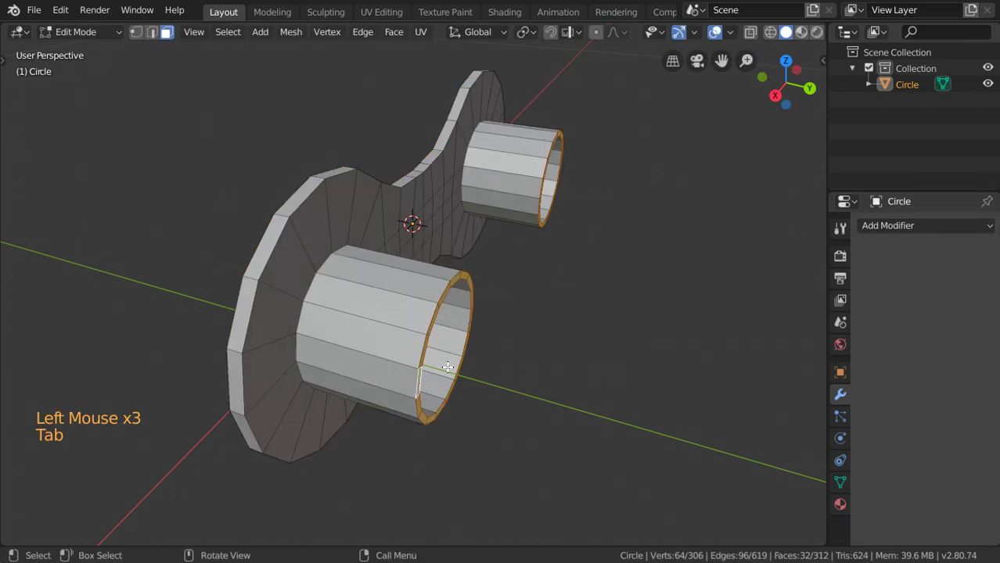
key(shift+s)
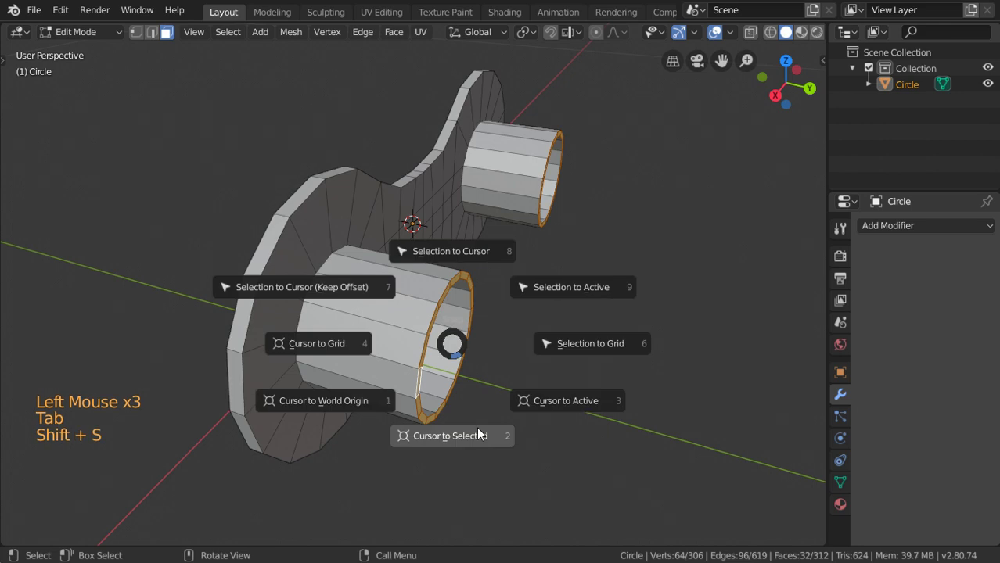
click(477, 427)
key(Tab)
click(884, 224)
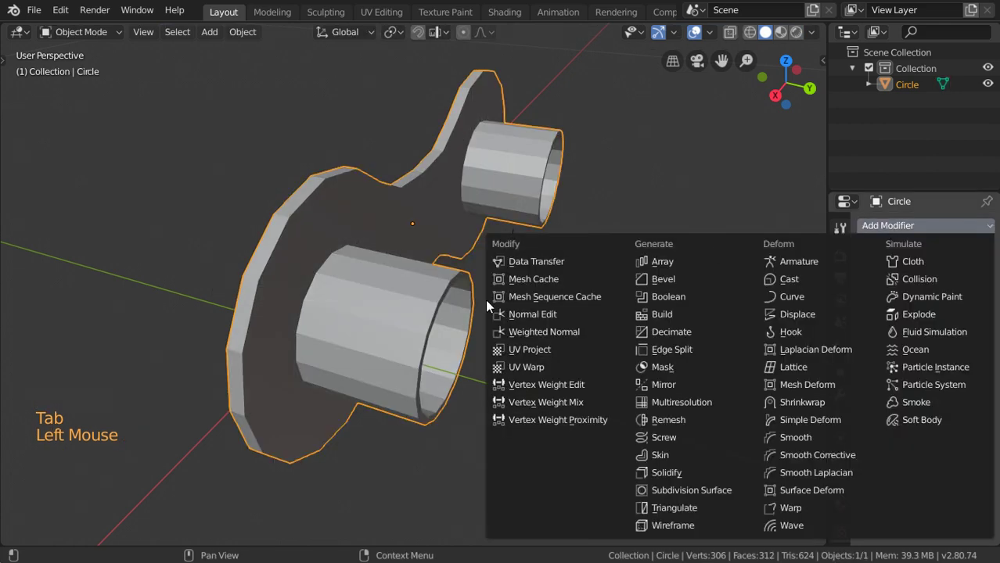
Step: Set the origin to the 3D cursor and add a Mirror modifier on Z only
right_click(412, 320)
click(500, 355)
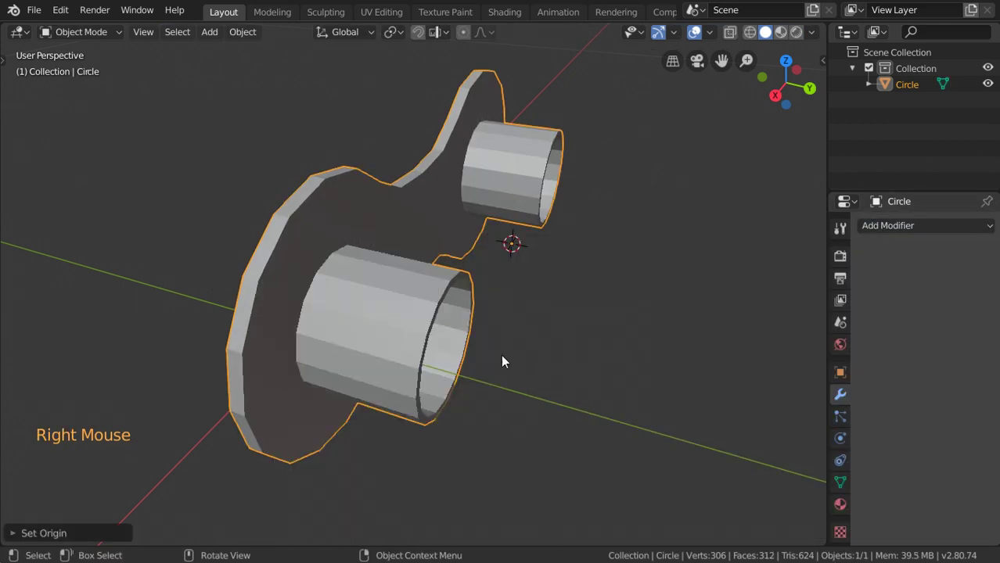
click(889, 226)
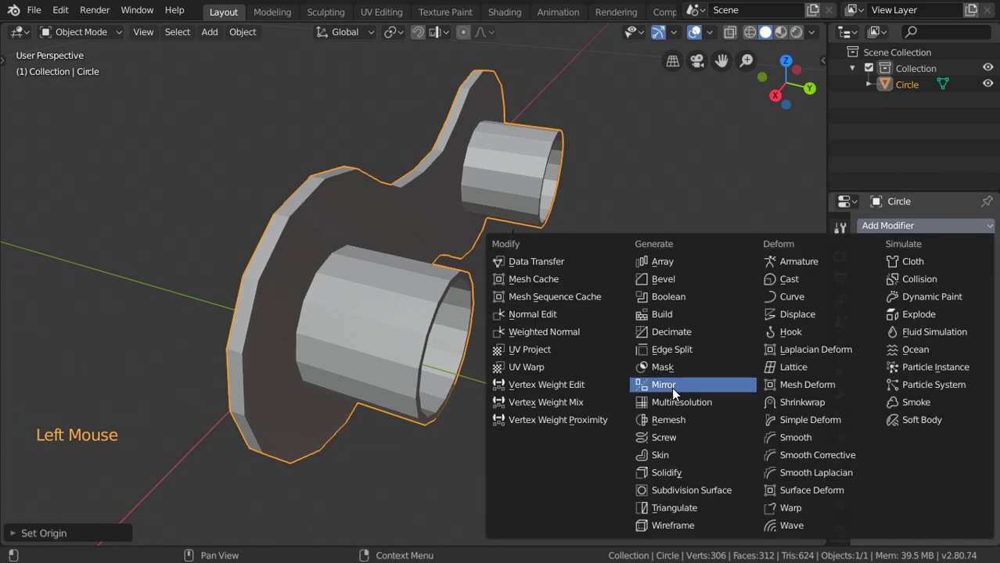
click(671, 387)
click(868, 313)
click(868, 329)
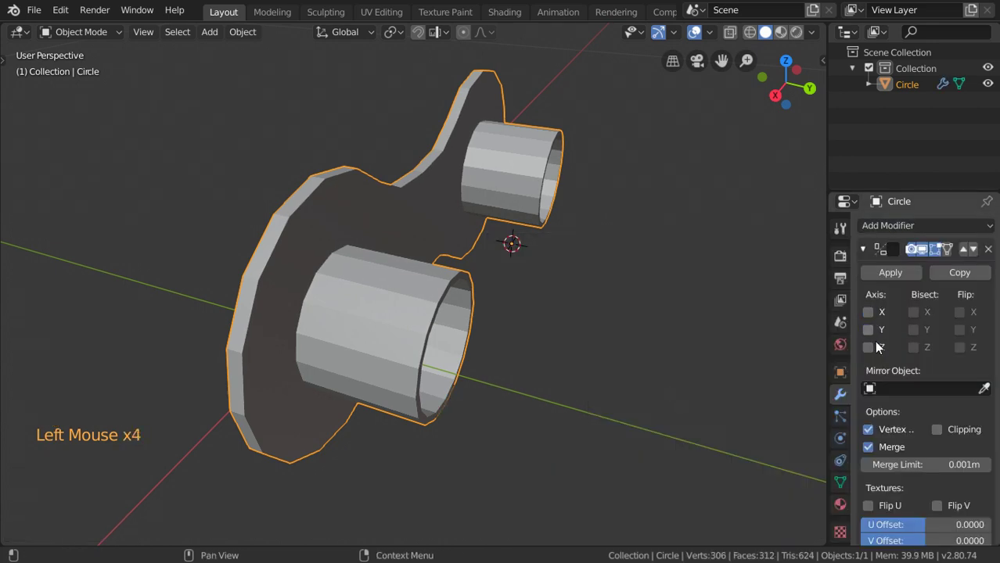
click(868, 347)
scroll(520, 373, down, 3)
Step: Orbit around the link and smooth it with level-2 subdivision
mouse_move(520, 374)
middle_down()
mouse_move(254, 312)
mouse_move(484, 334)
middle_up()
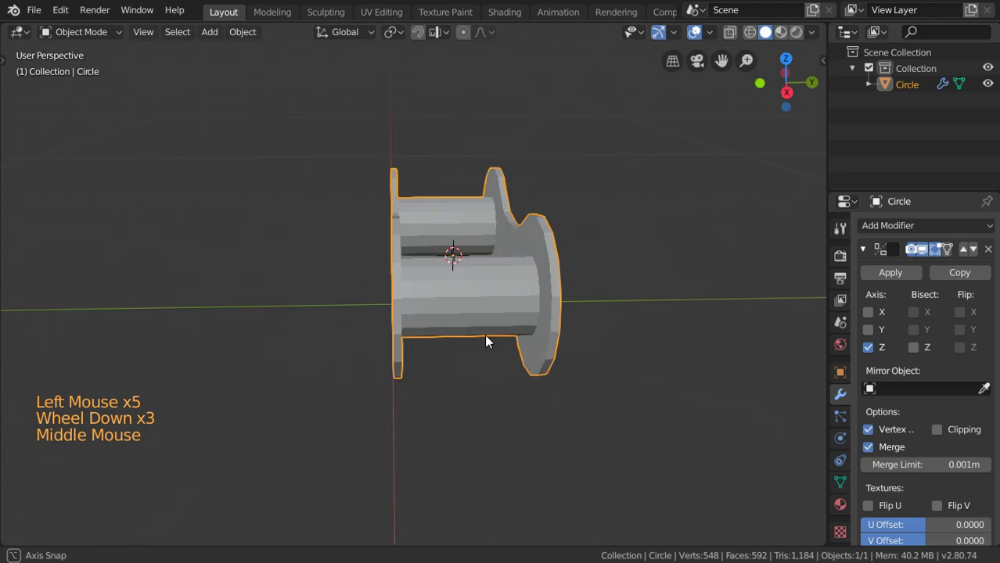
mouse_move(484, 334)
middle_down()
mouse_move(381, 339)
mouse_move(481, 346)
mouse_move(539, 371)
middle_up()
key(ctrl+2)
Step: Add a loop cut on the near tube and slide it toward the plate
scroll(539, 365, up, 1)
scroll(539, 364, up, 1)
key(Tab)
scroll(539, 364, up, 1)
key(ctrl+r)
click(356, 268)
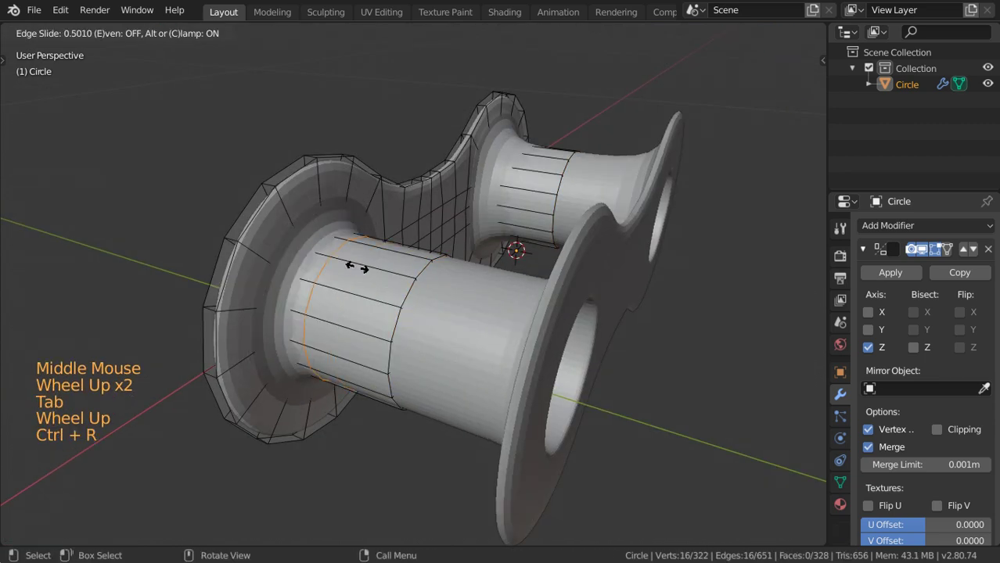
key(shift)
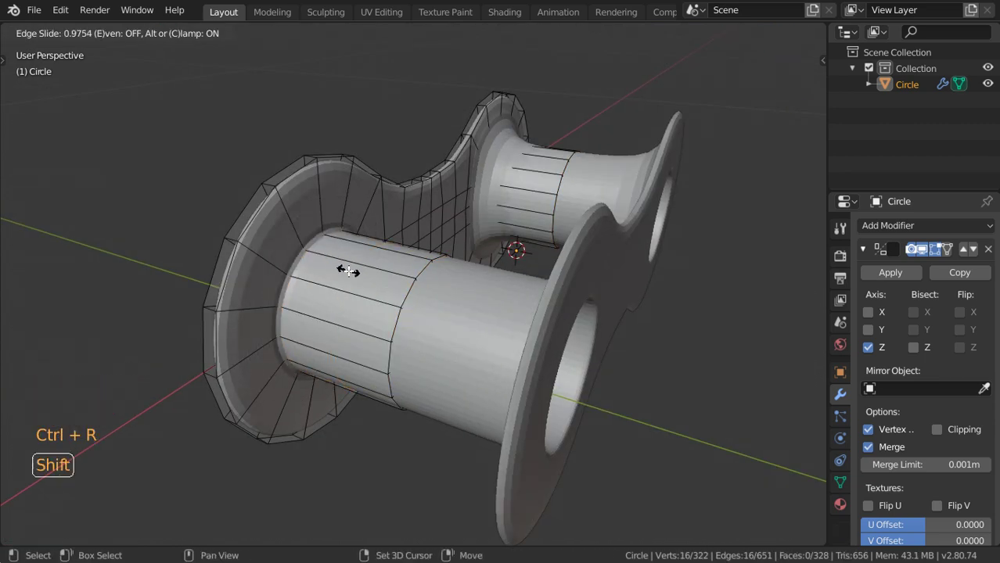
key(Tab)
right_click(453, 304)
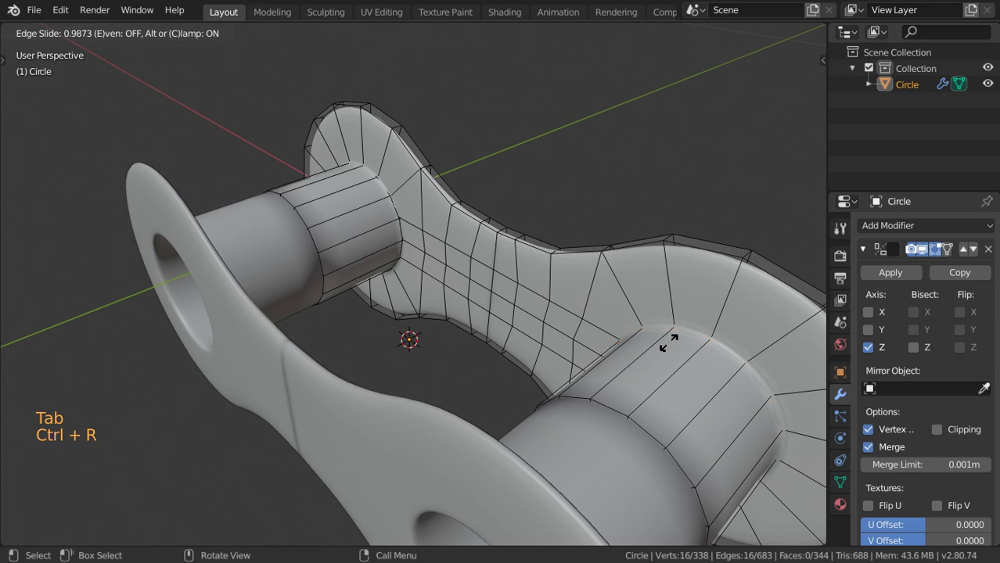
Step: Confirm the new loop near the plate, then hide and re-show the mirrored half
click(669, 342)
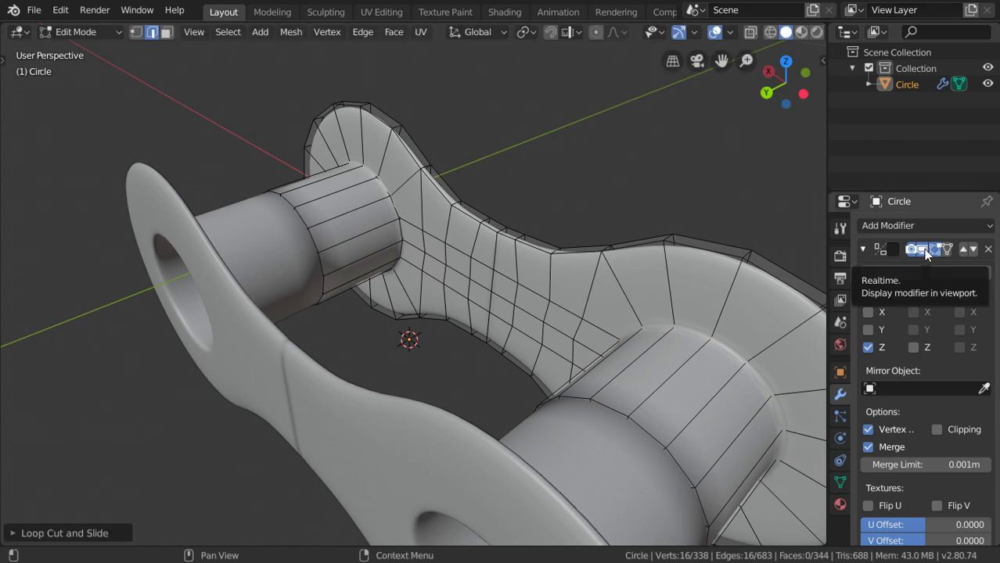
click(923, 249)
click(923, 249)
click(923, 249)
Step: Temporarily hide the vertices blocking the plate's inner face, inspect it, then reveal them
click(136, 32)
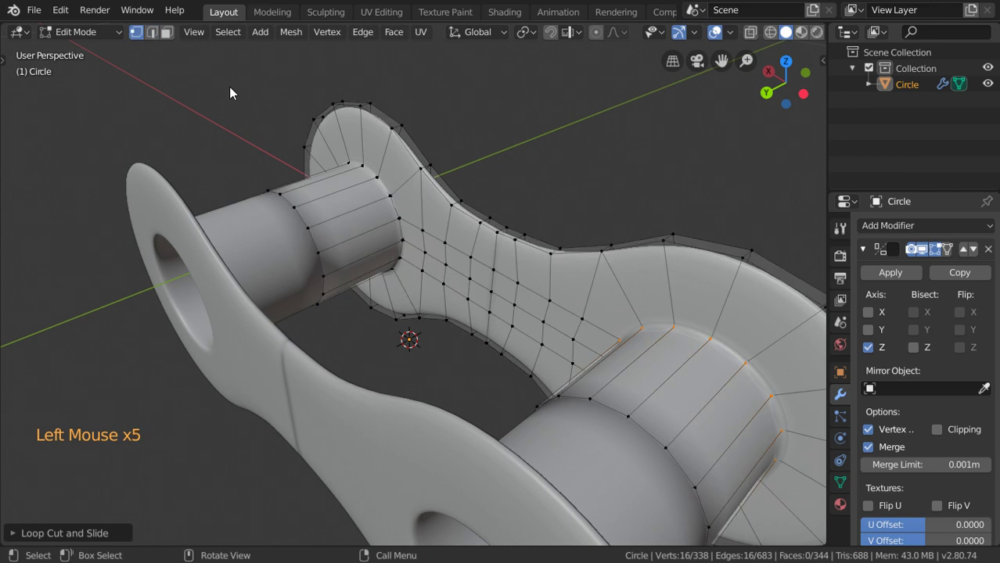
scroll(229, 93, up, 3)
click(558, 283)
shift+click(558, 286)
shift+click(554, 329)
key(h)
middle_drag(557, 328, 520, 293)
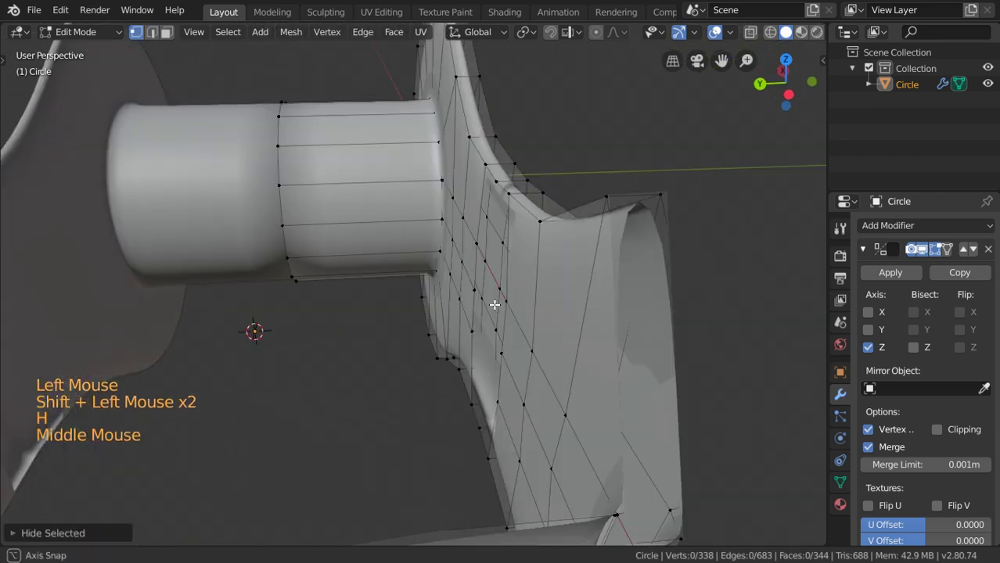
key(alt+g)
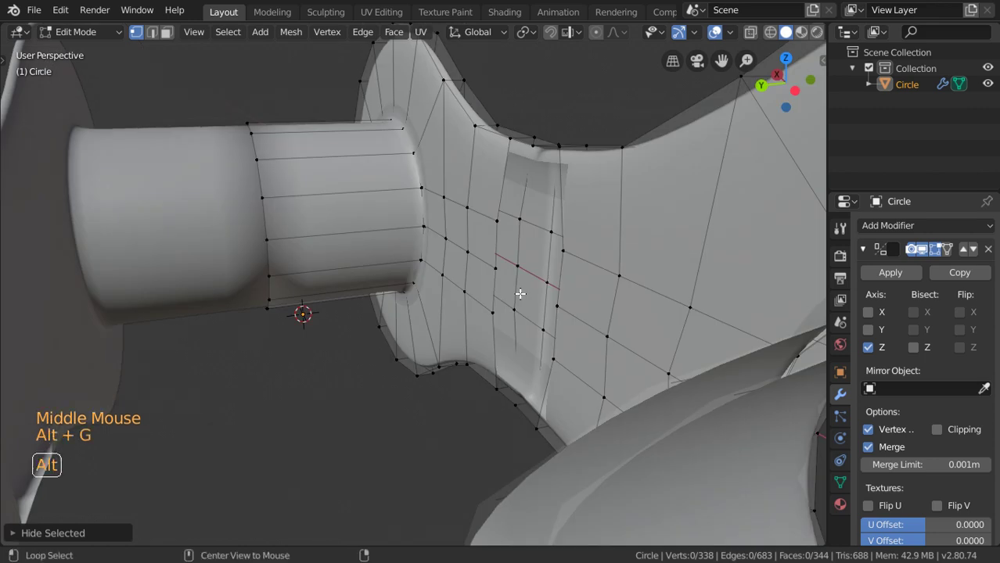
key(alt+h)
scroll(521, 293, down, 2)
middle_drag(521, 293, 527, 329)
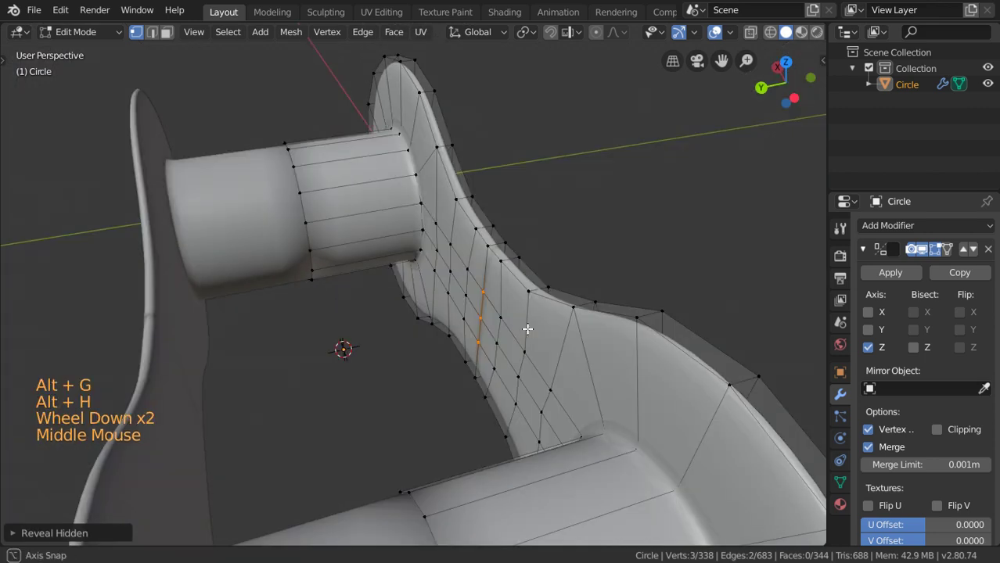
Step: Move a vertex in the plate's middle and select an edge loop across the plate for deletion
key(a)
scroll(509, 246, up, 1)
scroll(509, 245, up, 1)
click(559, 279)
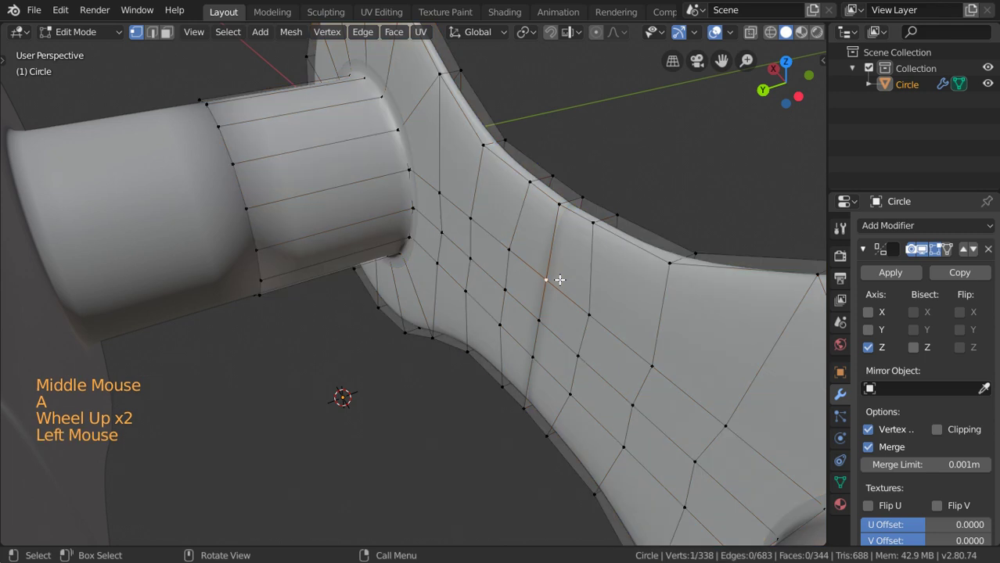
key(g)
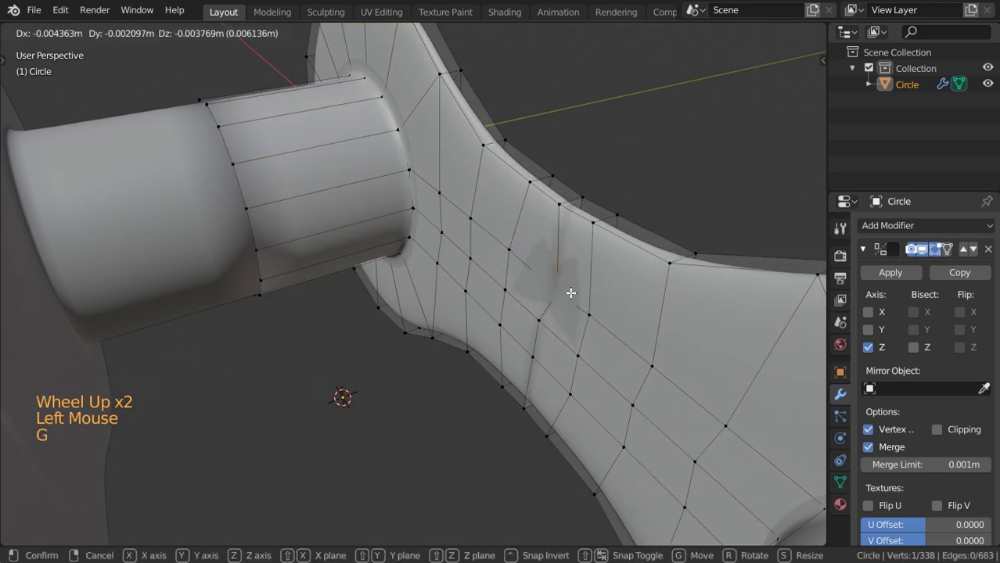
scroll(571, 293, down, 1)
middle_drag(571, 293, 530, 268)
alt+click(516, 243)
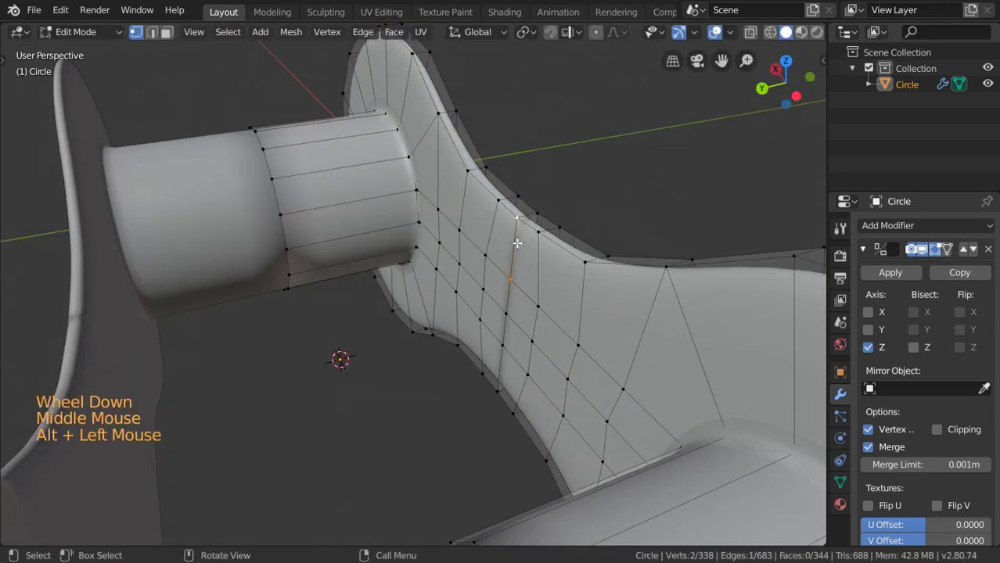
key(x)
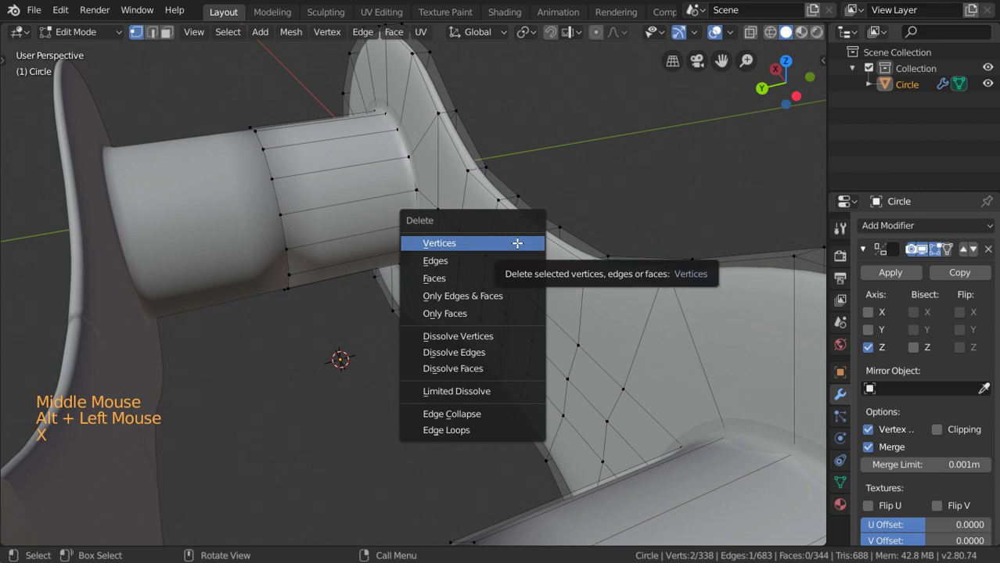
Step: Merge by distance across all 338 vertices, which finds no duplicates
scroll(518, 244, up, 1)
key(a)
key(alt+m)
click(489, 347)
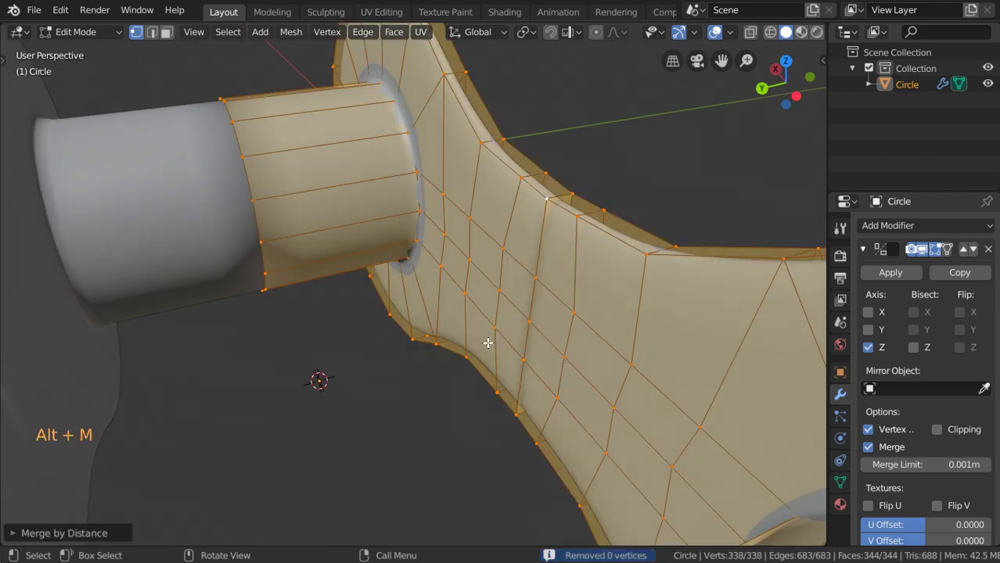
Step: In face select mode, hide six outer faces of the plate to expose its interior
key(a)
mouse_move(631, 353)
middle_down()
mouse_move(475, 348)
mouse_move(341, 328)
middle_up()
key(Tab)
key(Tab)
scroll(340, 328, up, 1)
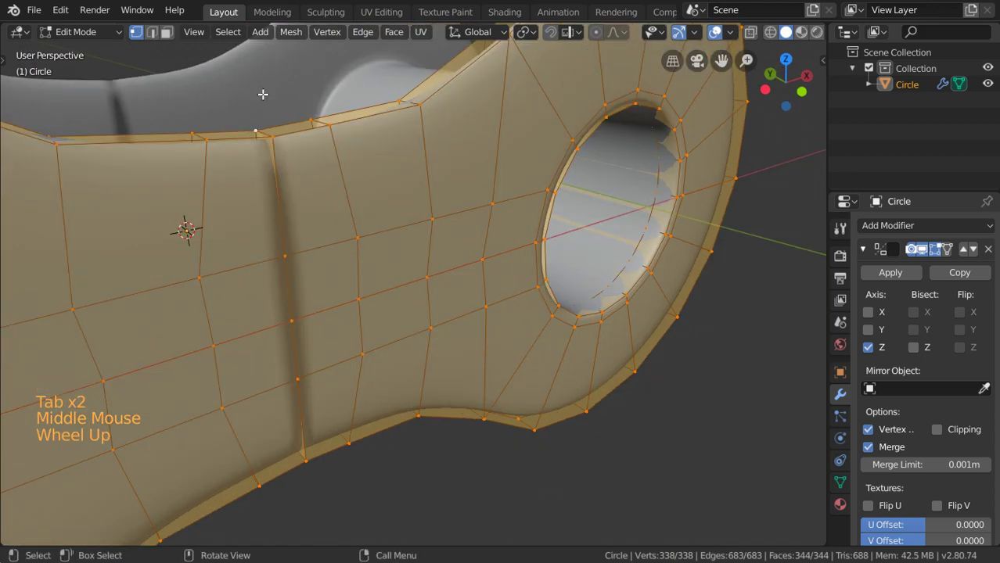
click(166, 32)
click(294, 363)
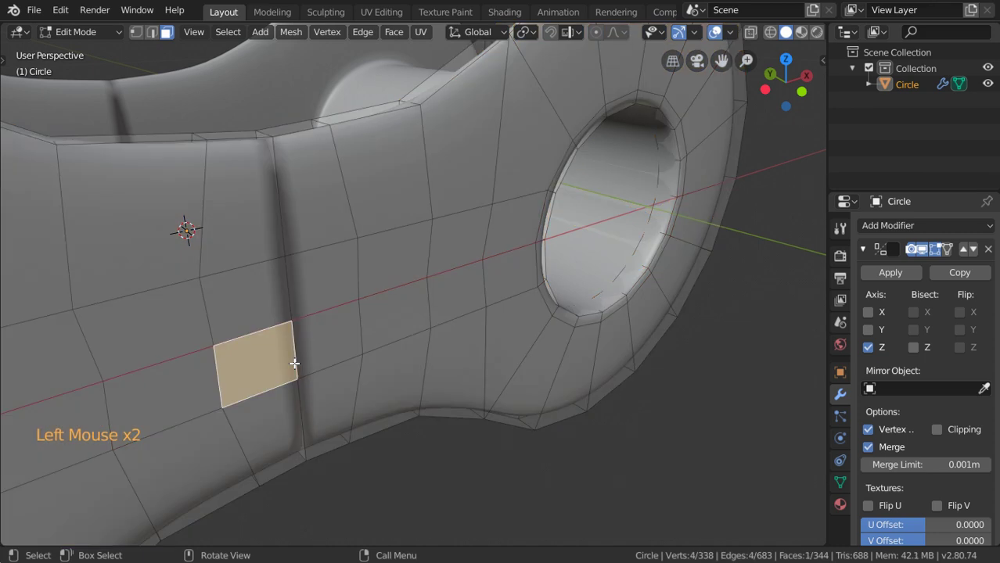
shift+click(258, 438)
shift+click(325, 438)
shift+click(321, 329)
shift+click(317, 266)
shift+click(252, 292)
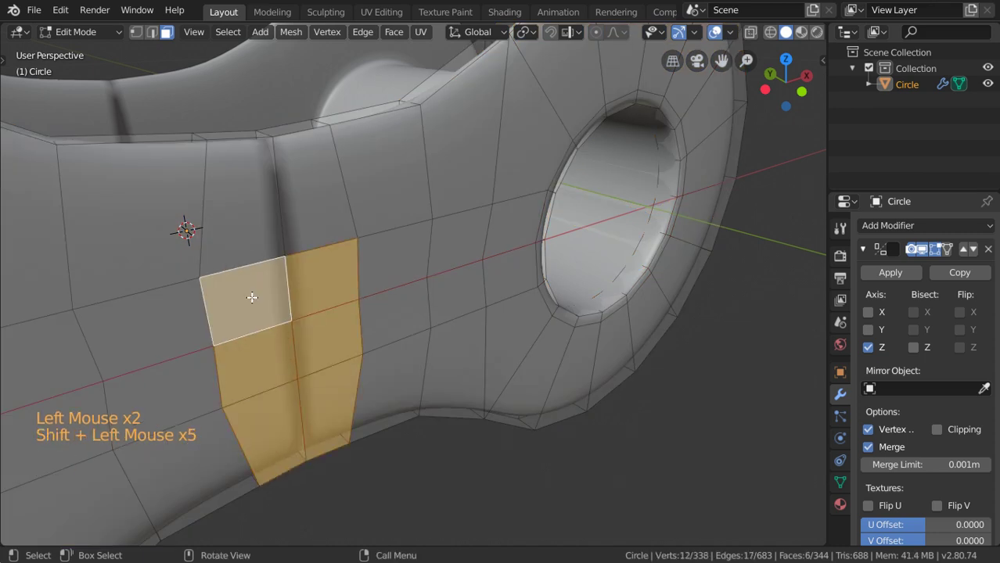
key(h)
Step: Select the thin interior strip faces and delete them
mouse_move(326, 363)
middle_down()
mouse_move(338, 351)
mouse_move(338, 403)
middle_up()
click(338, 403)
shift+click(339, 309)
shift+click(338, 309)
shift+click(335, 314)
key(x)
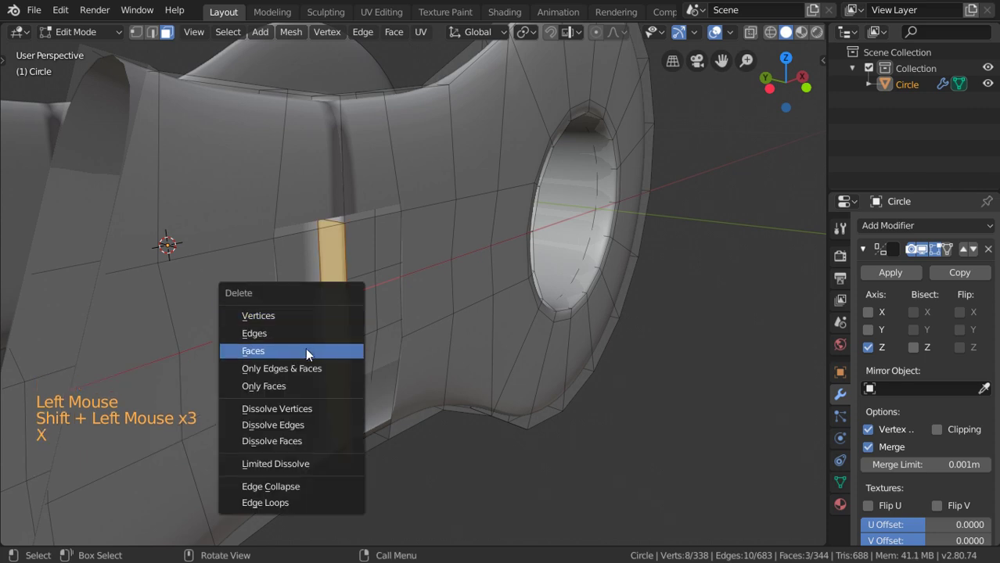
Step: Hide the two upper rim faces and delete the remaining strip face beneath
click(306, 156)
shift+click(344, 157)
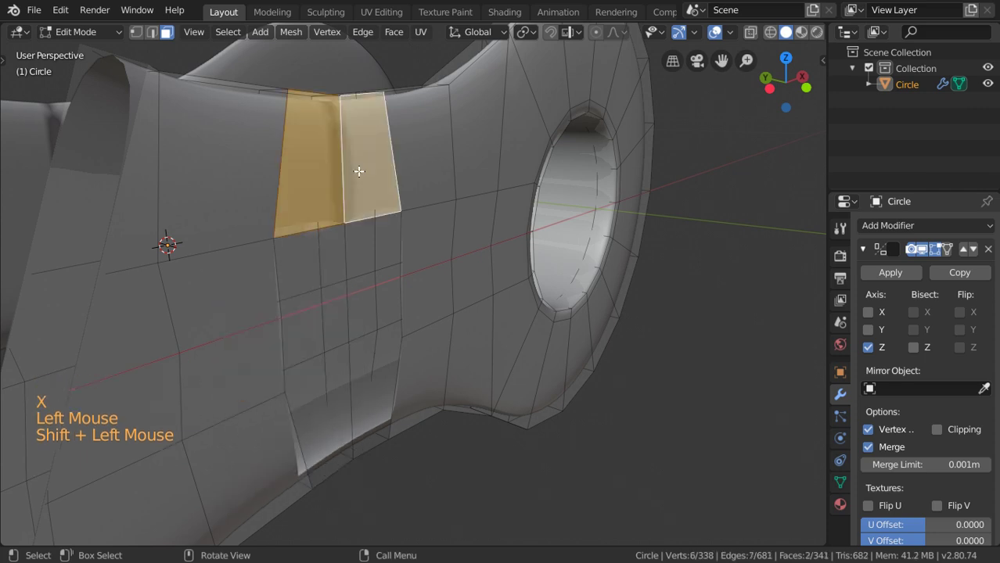
key(h)
click(332, 188)
key(x)
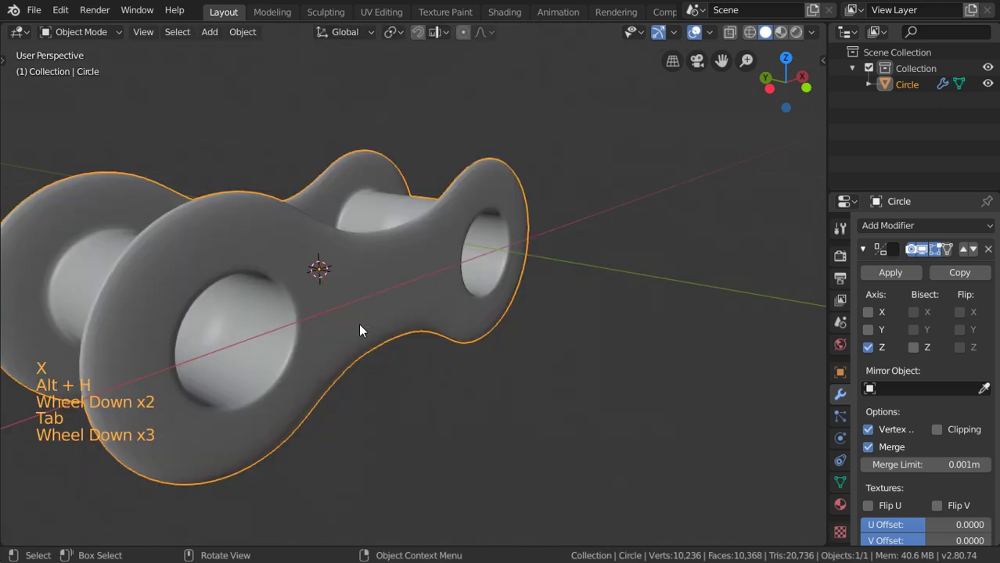
Step: Delete the ring of faces lining the hole through the plate
mouse_move(358, 323)
middle_down()
mouse_move(398, 324)
mouse_move(408, 367)
mouse_move(471, 298)
middle_up()
key(Tab)
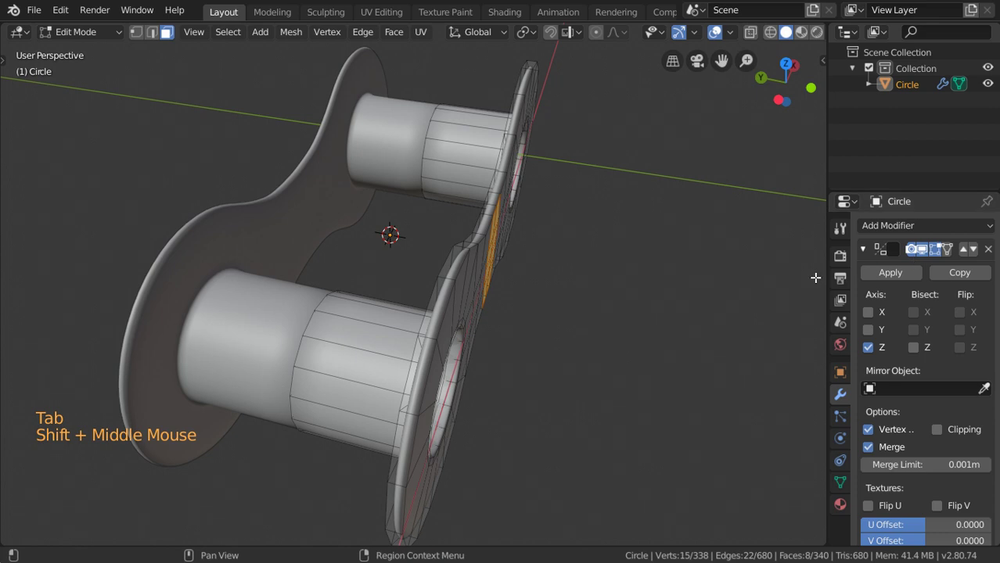
drag(825, 274, 634, 274)
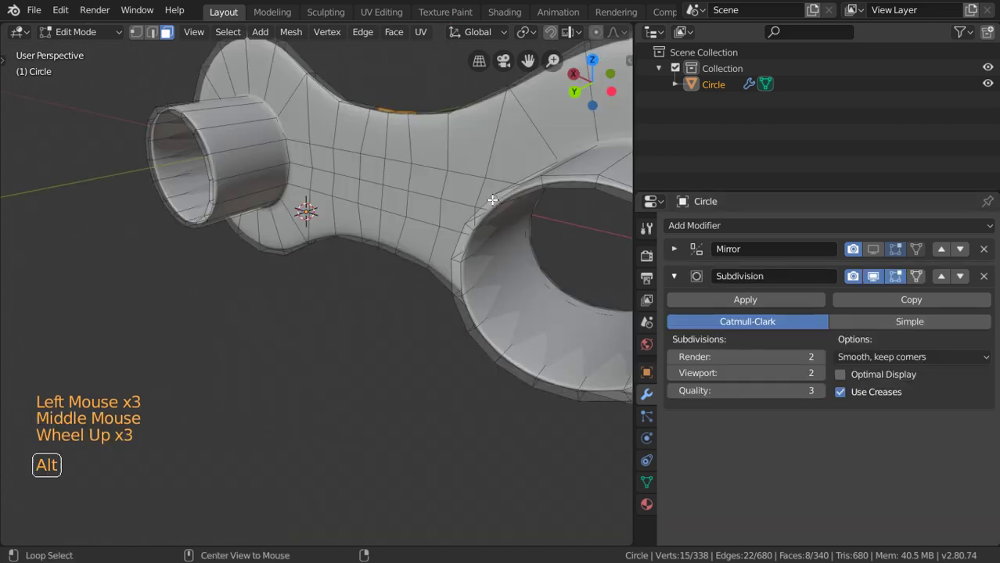
alt+click(493, 201)
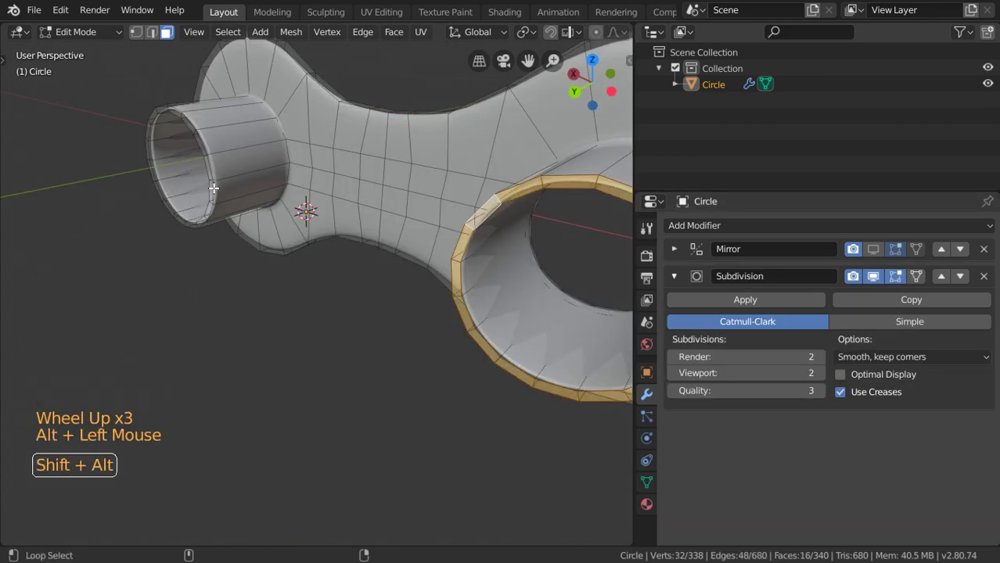
key(x)
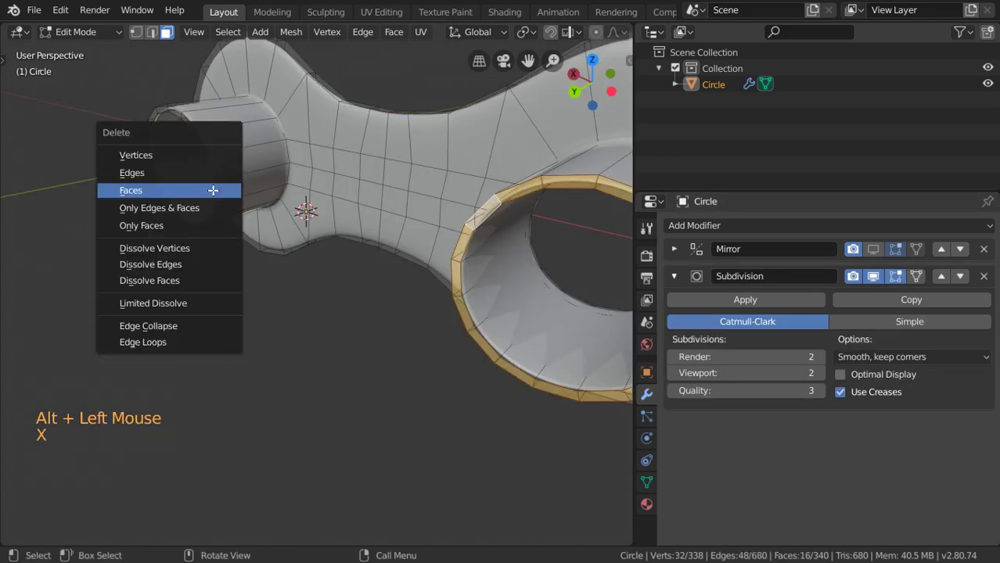
click(213, 191)
Step: Delete the end ring of faces capping the tube
shift+middle_drag(213, 191, 283, 218)
scroll(283, 219, up, 2)
alt+click(234, 125)
key(x)
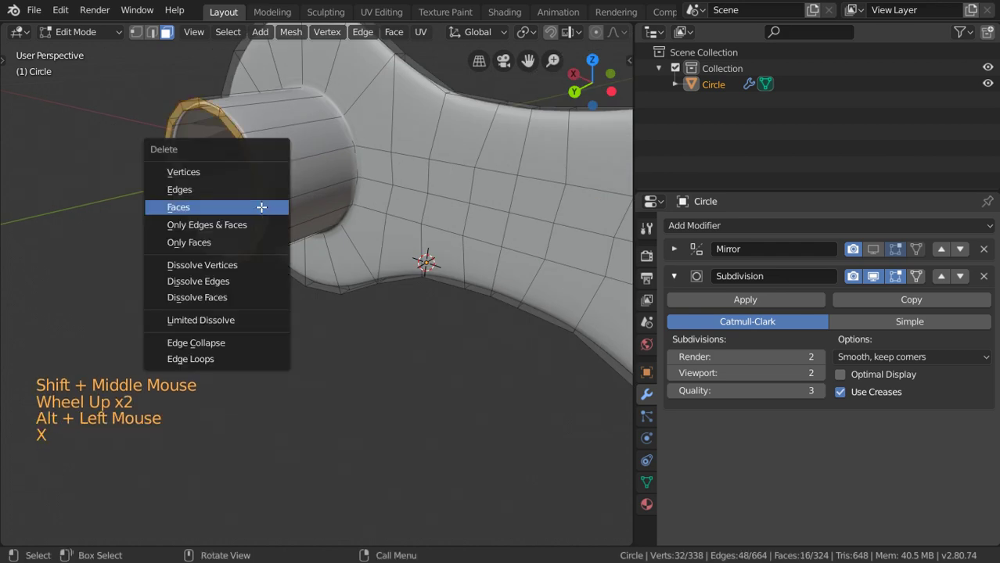
click(260, 207)
Step: Reveal the hidden faces, return to Object Mode, and show the mirror in the viewport
key(alt+h)
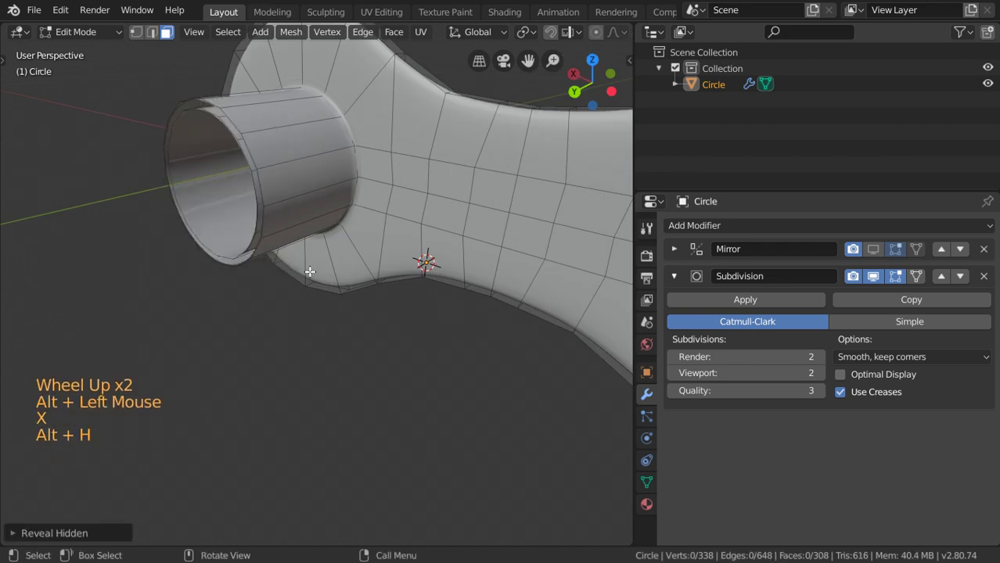
key(Tab)
key(alt+h)
scroll(310, 271, down, 2)
click(872, 250)
mouse_move(422, 328)
middle_down()
mouse_move(359, 342)
mouse_move(317, 334)
middle_up()
Step: Reduce the viewport's near clipping distance for close-up editing
scroll(363, 369, down, 3)
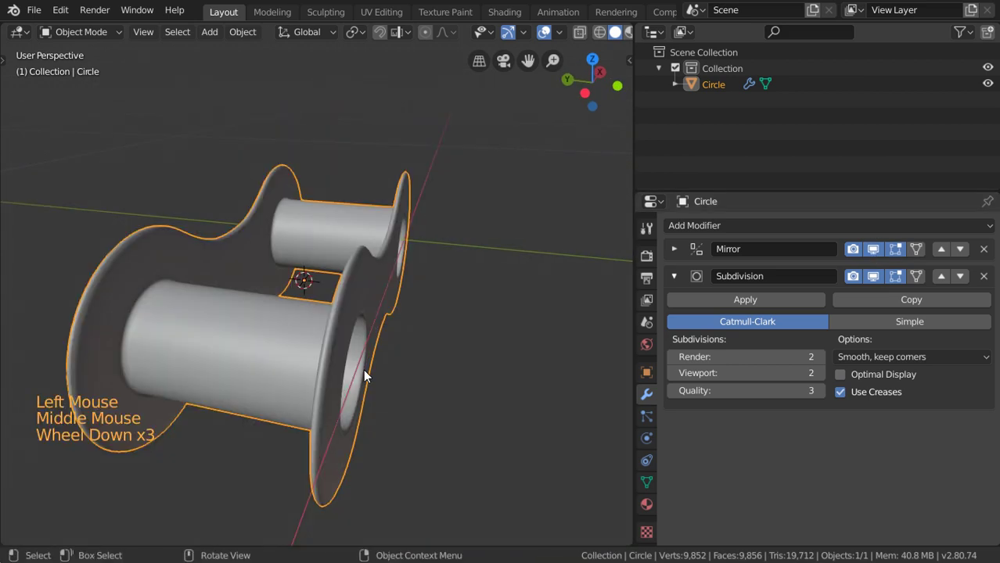
scroll(363, 370, up, 2)
key(Tab)
key(n)
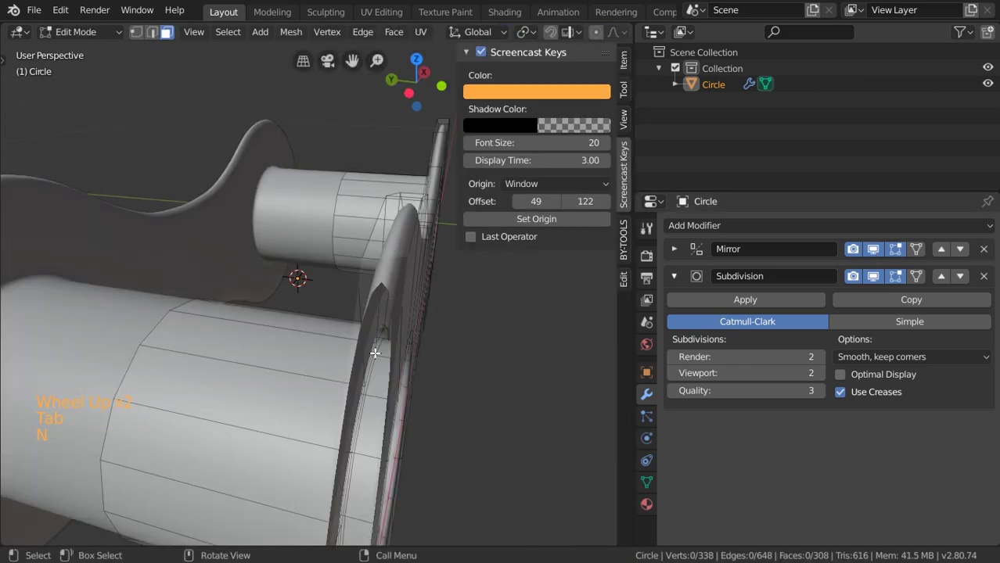
click(624, 119)
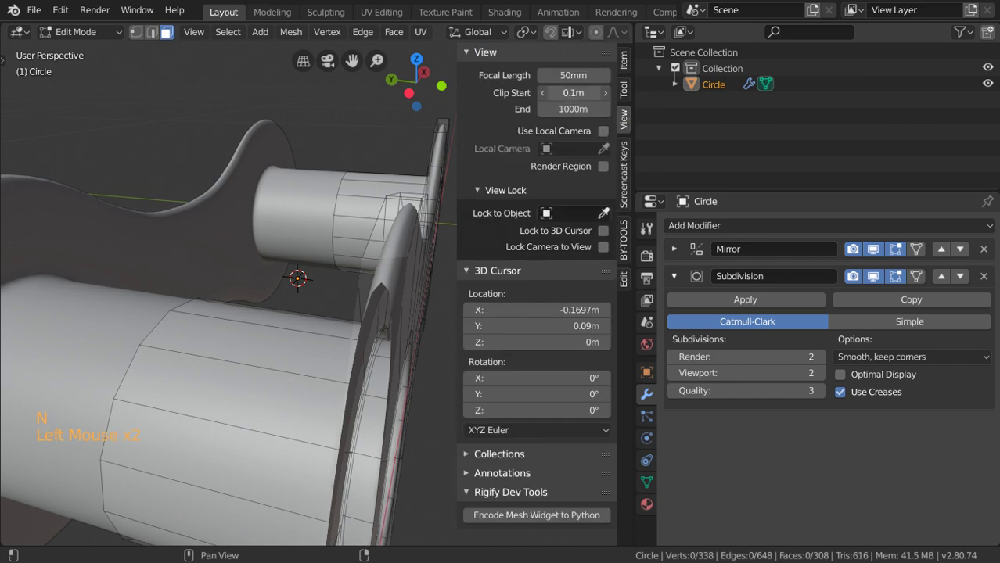
drag(573, 93, 548, 92)
key(n)
Step: Add a loop cut in the plate rim, slid close to the edge
key(ctrl+r)
click(387, 288)
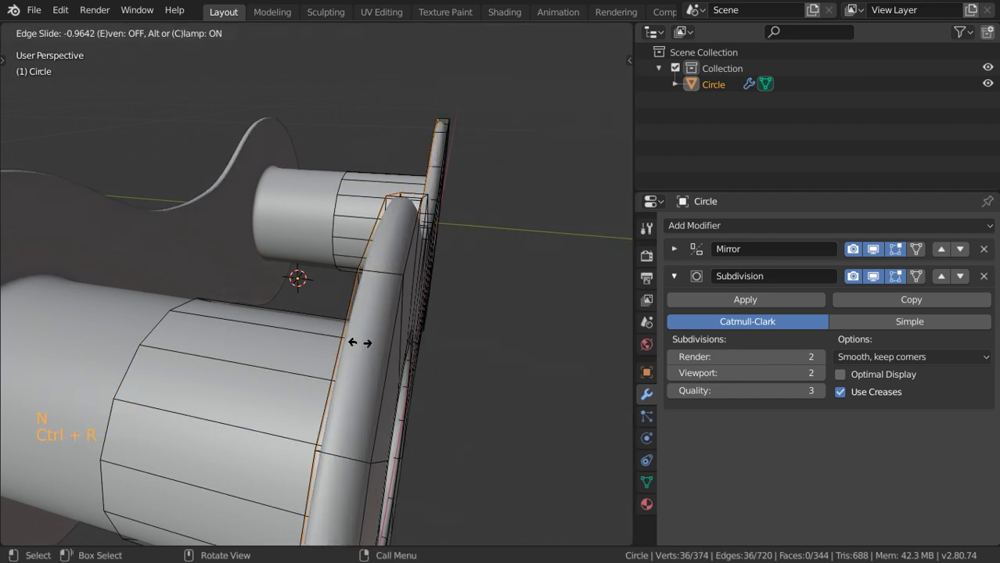
click(405, 280)
scroll(404, 282, down, 2)
scroll(402, 289, down, 1)
key(Tab)
mouse_move(402, 290)
middle_down()
mouse_move(363, 321)
mouse_move(308, 249)
mouse_move(322, 330)
mouse_move(462, 335)
mouse_move(311, 297)
mouse_move(241, 327)
middle_up()
scroll(327, 297, up, 3)
Step: Add a supporting loop cut around the hole, tight against its edge
key(Tab)
scroll(326, 297, down, 1)
key(ctrl+r)
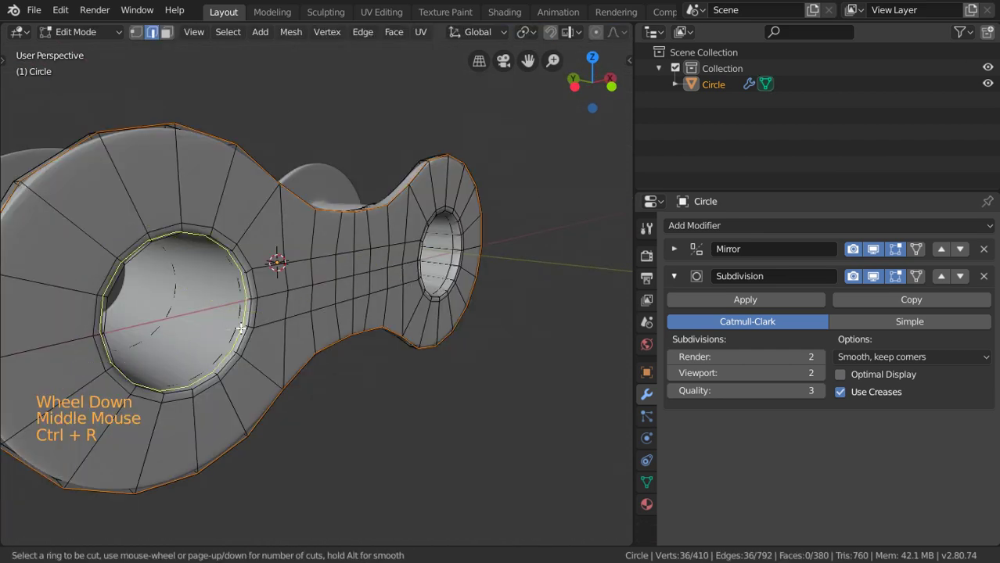
click(240, 328)
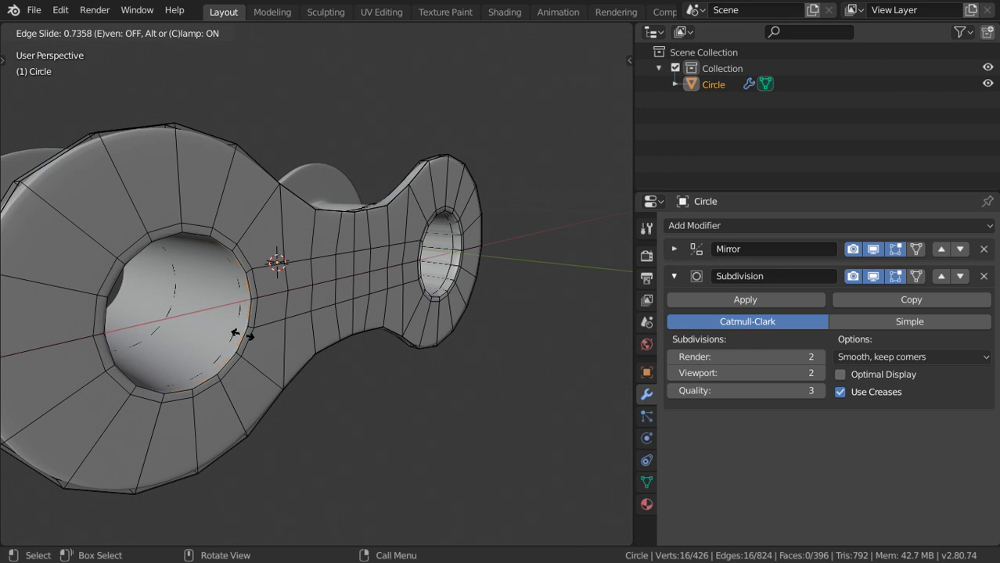
click(240, 335)
shift+middle_drag(240, 334, 232, 346)
scroll(299, 348, up, 5)
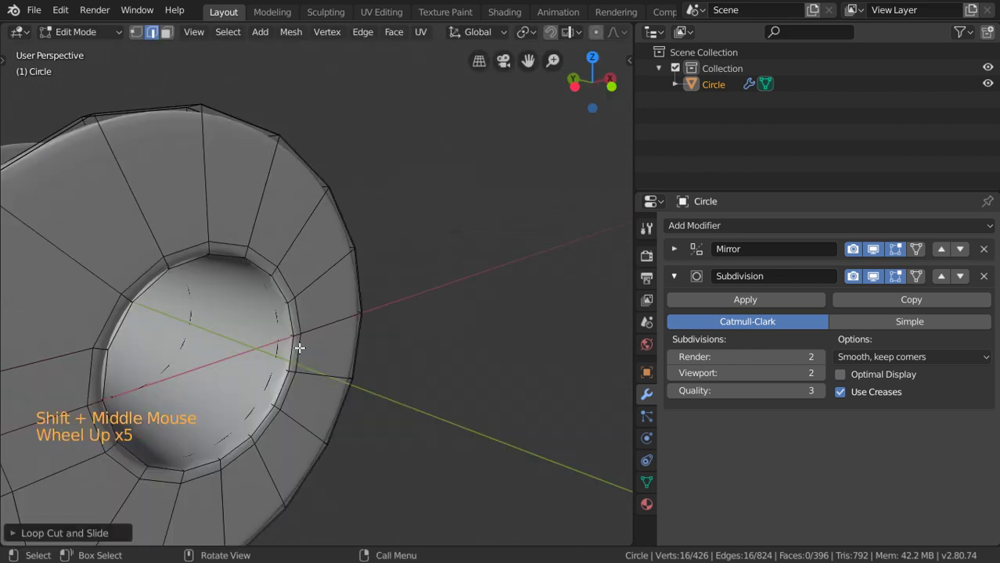
shift+middle_drag(299, 349, 367, 352)
scroll(367, 352, up, 3)
Step: Add another loop cut inside the hole near its rim and return to Object Mode
key(ctrl+r)
click(368, 350)
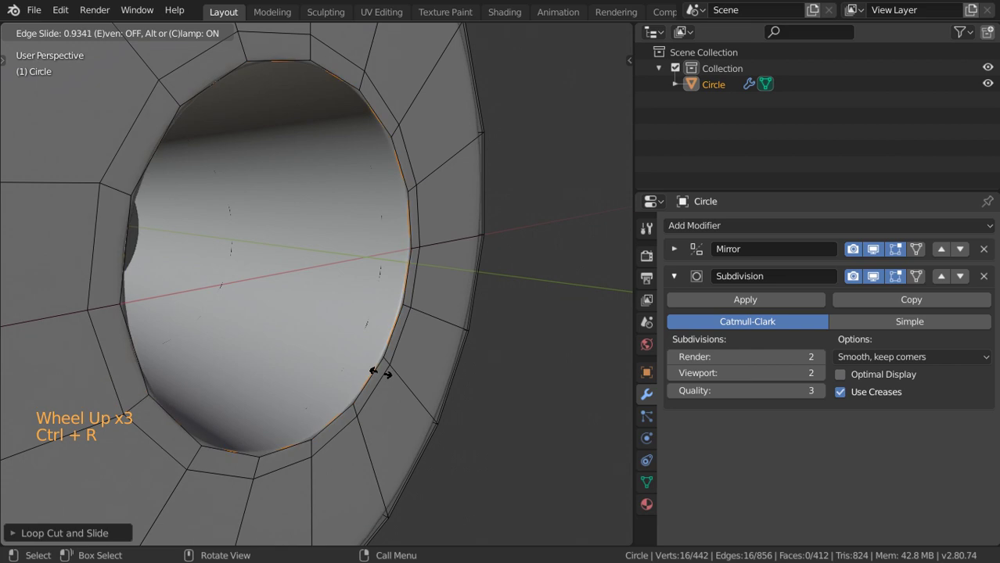
click(379, 374)
key(Tab)
scroll(374, 372, down, 4)
scroll(374, 372, down, 4)
scroll(188, 341, down, 1)
mouse_move(374, 372)
middle_down()
mouse_move(188, 341)
mouse_move(488, 335)
mouse_move(441, 321)
middle_up()
scroll(188, 341, down, 3)
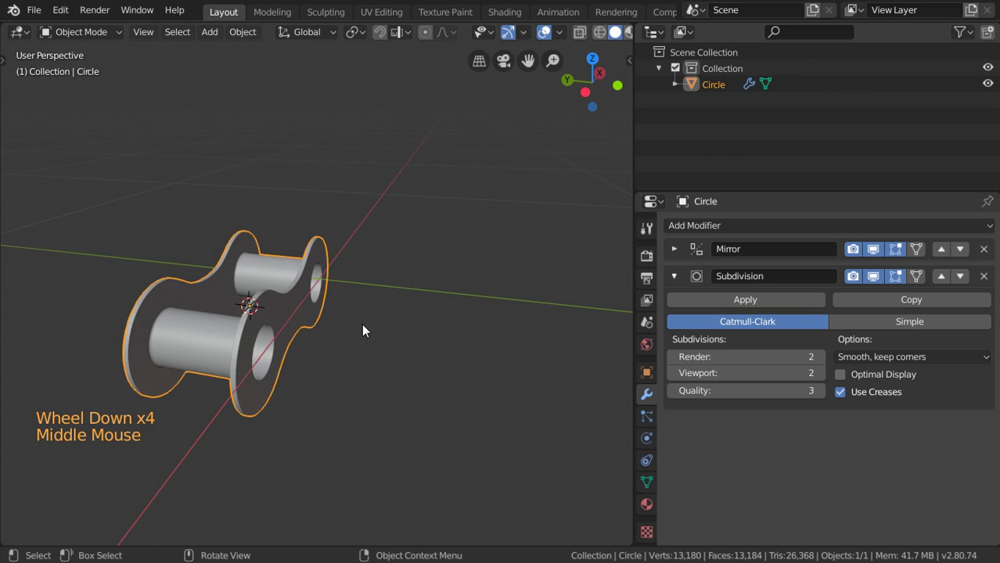